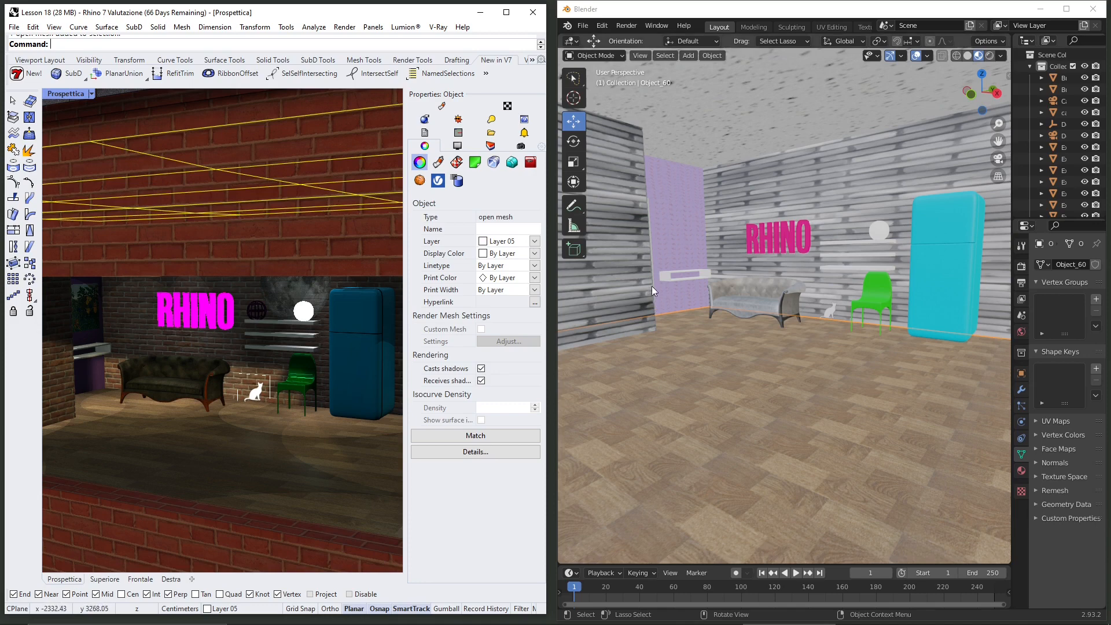
Compare the imported cat silhouette and wooden floor in Blender with the same objects in the Rhino scene.
click(835, 311)
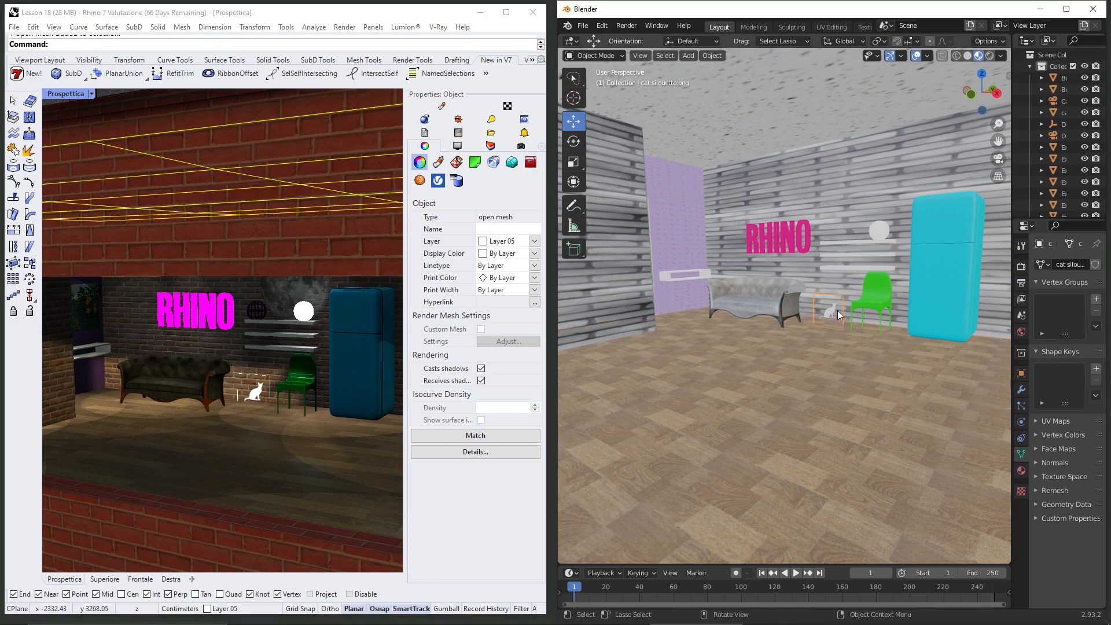
click(260, 397)
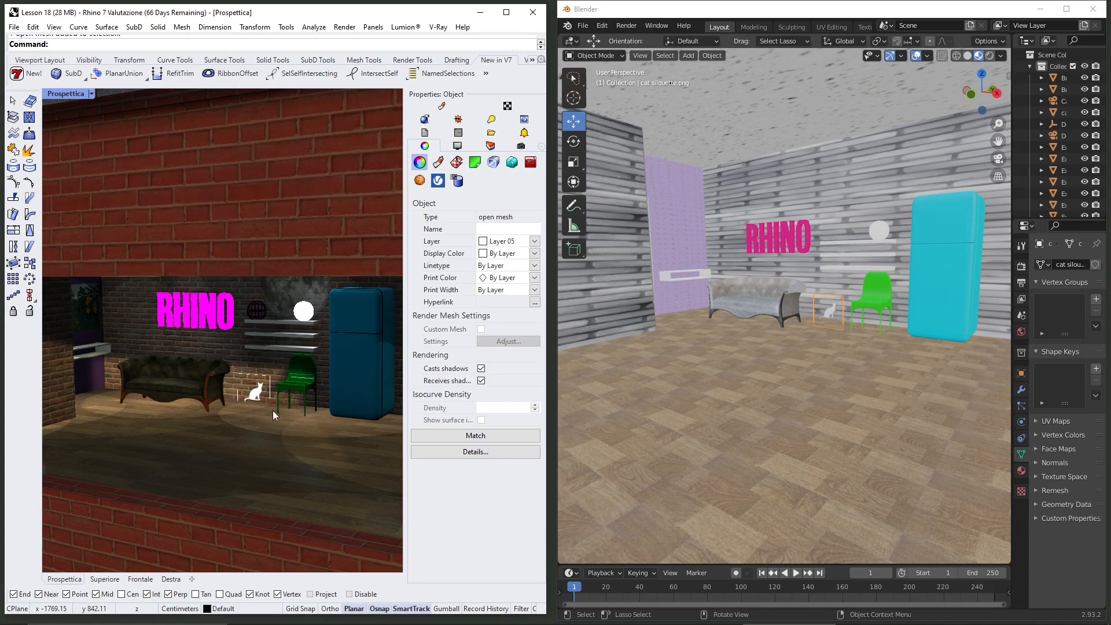
click(722, 399)
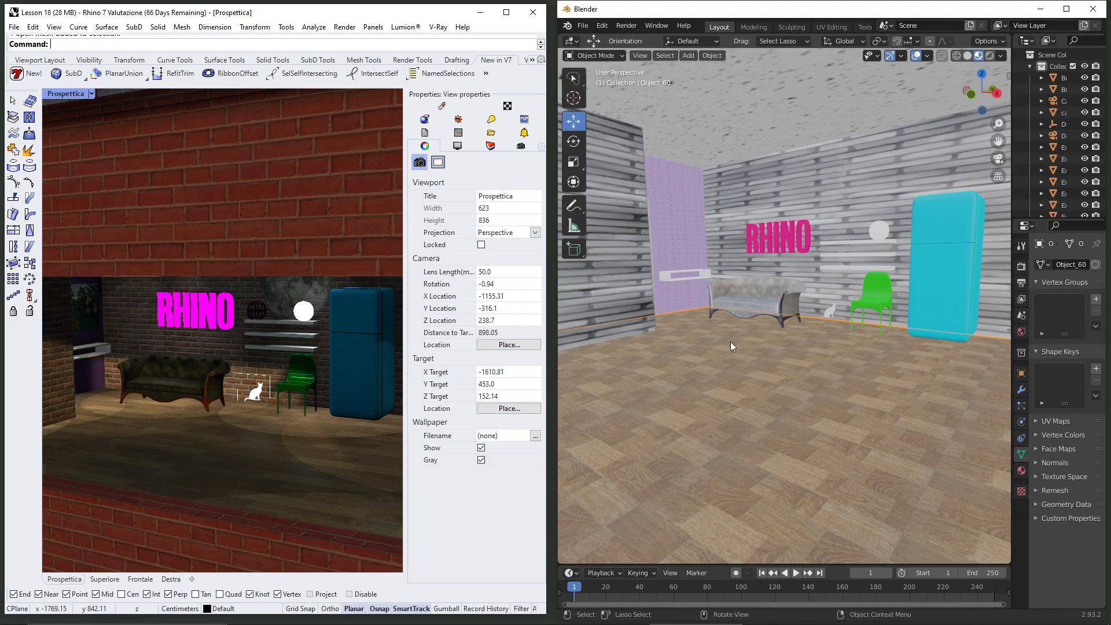
Examine the imported buildings from outside and the furnished interior of the separate house through its openings.
scroll(730, 342, down, 10)
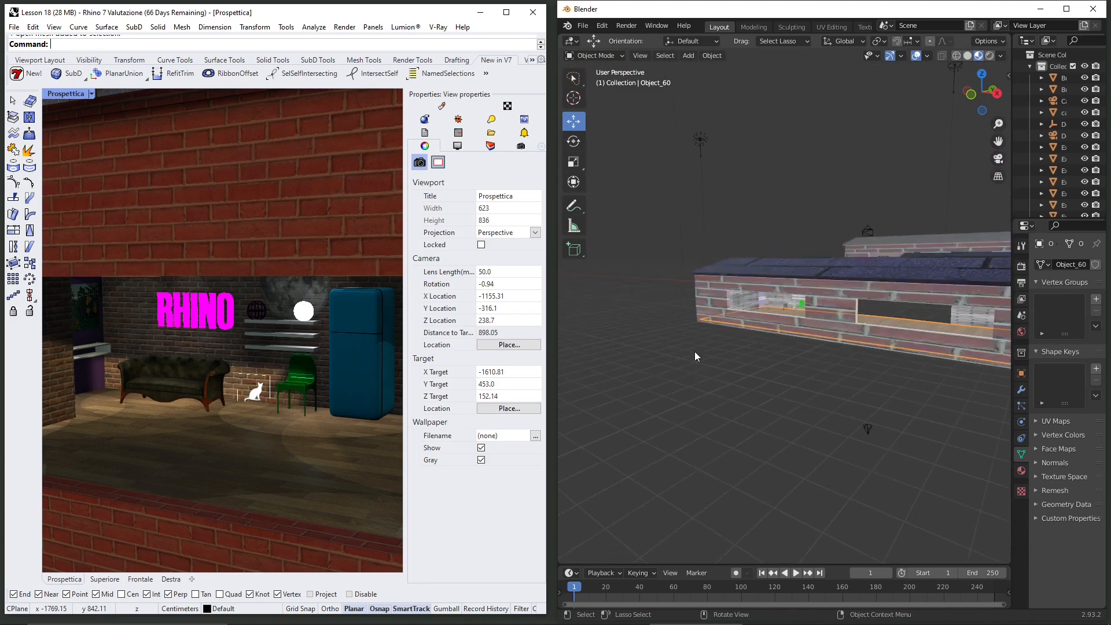
scroll(694, 351, down, 2)
right_click(825, 407)
drag(724, 343, 717, 348)
middle_drag(716, 348, 641, 345)
scroll(631, 301, down, 8)
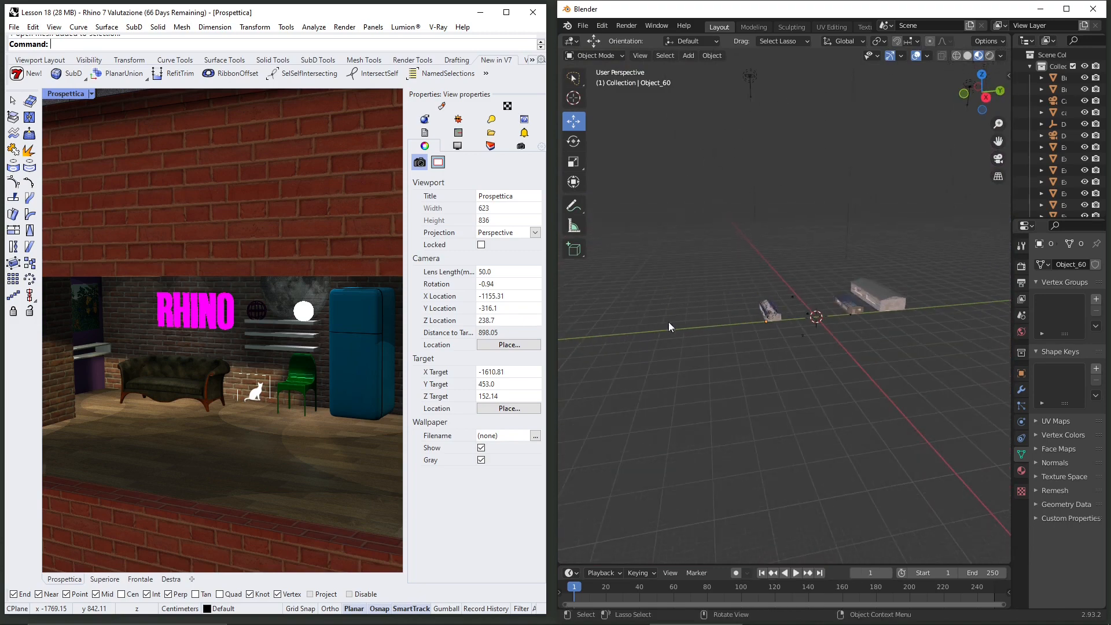
scroll(827, 318, up, 4)
middle_drag(827, 318, 858, 341)
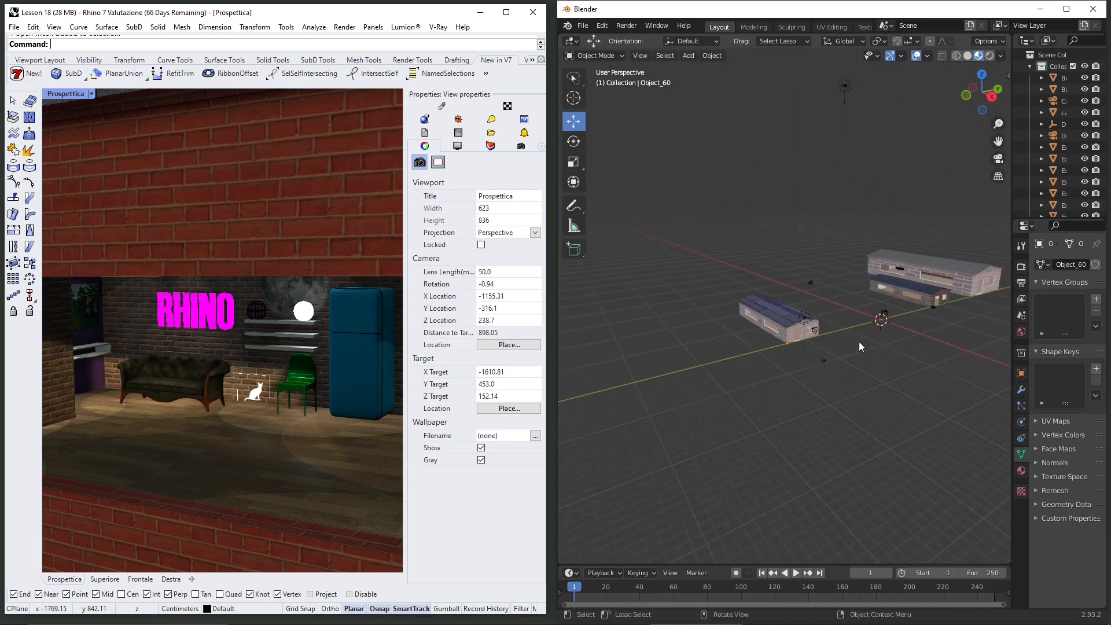
scroll(797, 335, up, 8)
mouse_move(796, 369)
middle_down()
mouse_move(798, 355)
mouse_move(780, 358)
middle_up()
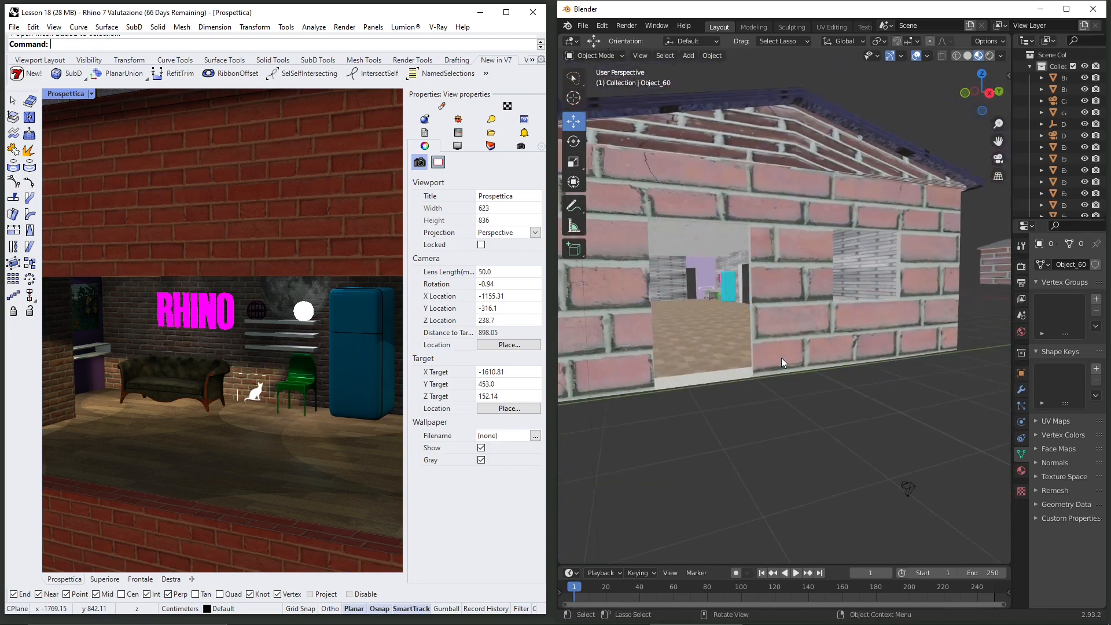
Examine the two adjacent imported buildings, comparing their brick walls, roofs and window openings.
scroll(781, 358, down, 10)
scroll(928, 311, up, 2)
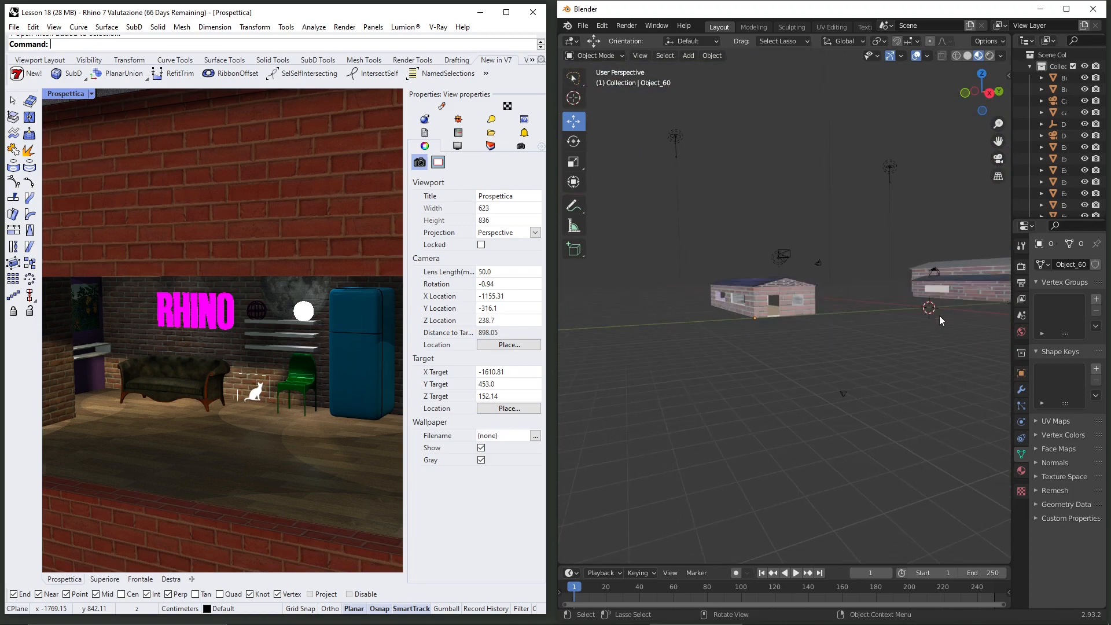
middle_drag(941, 324, 660, 373)
scroll(823, 308, up, 3)
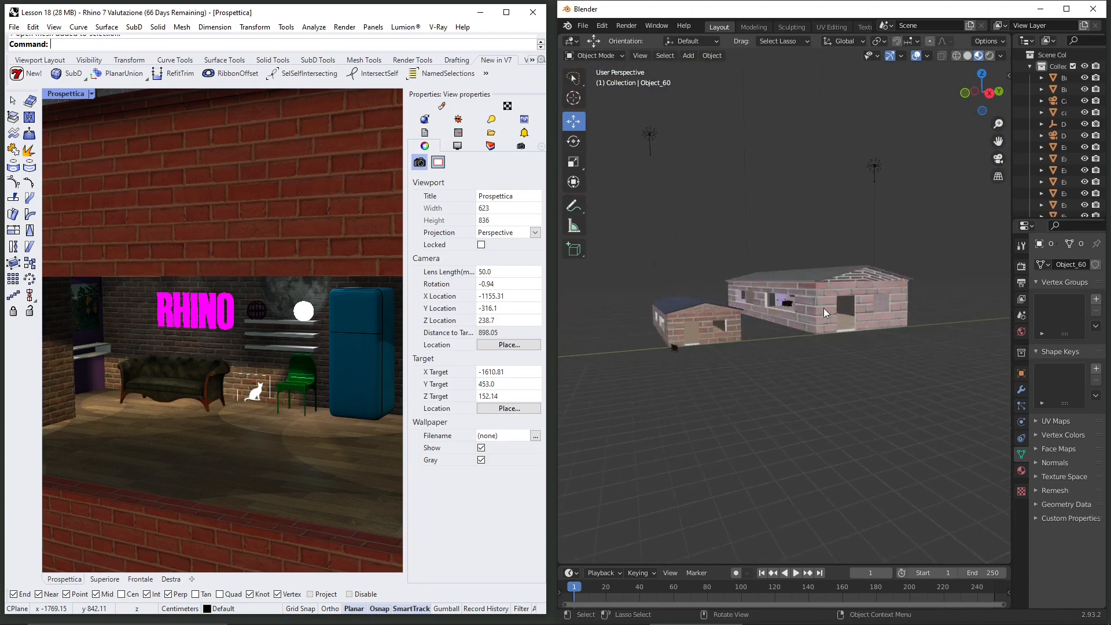
scroll(823, 308, up, 6)
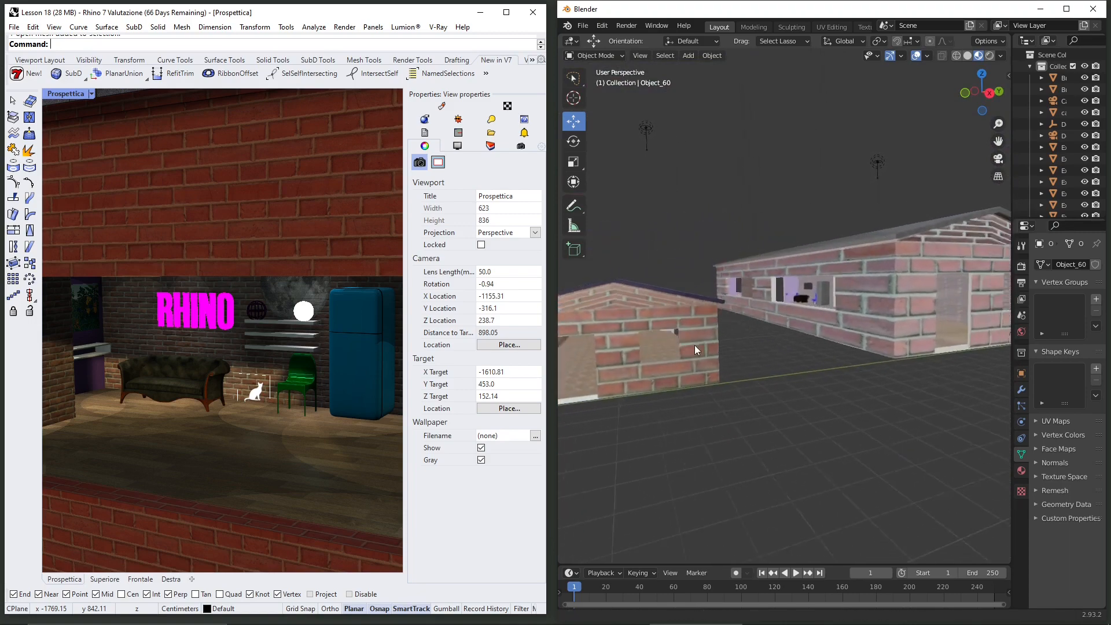
middle_drag(694, 345, 804, 356)
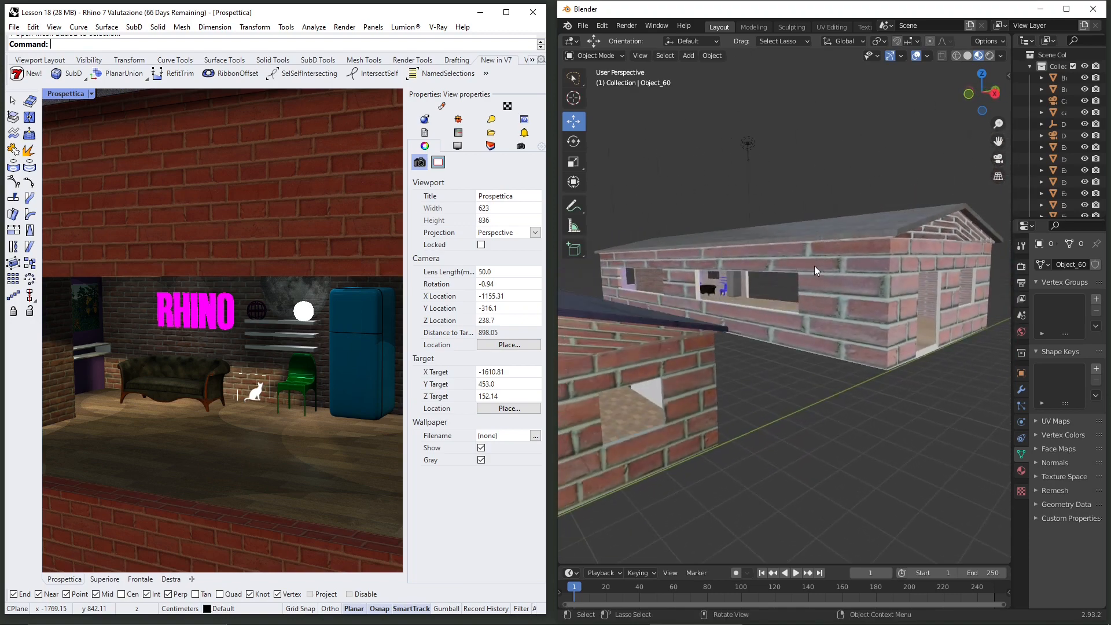
middle_drag(813, 265, 805, 240)
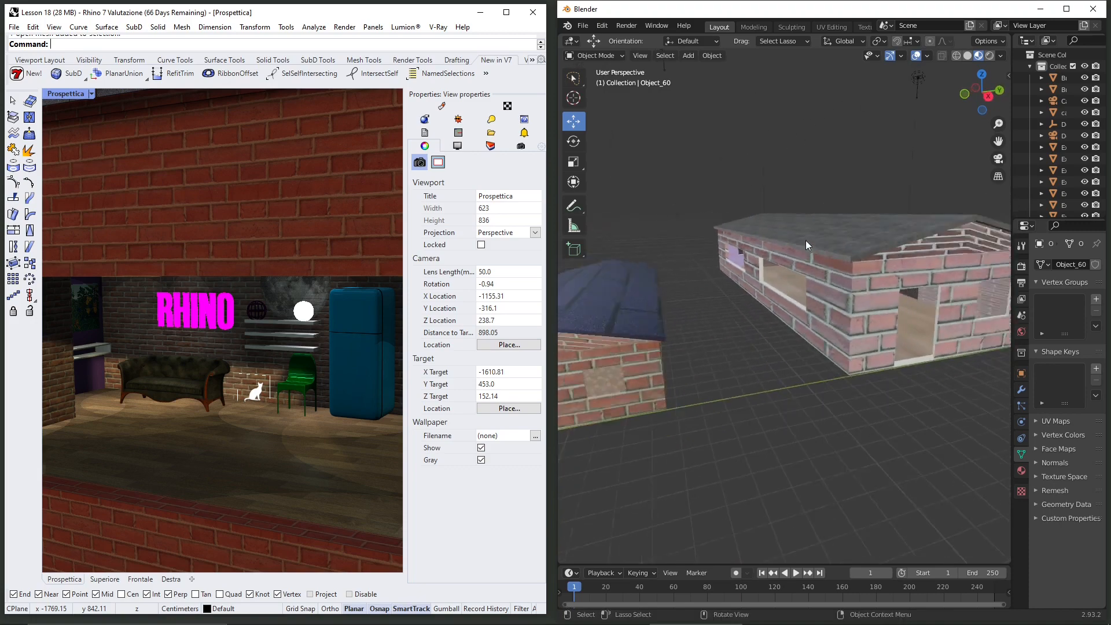
Inspect the small blue-roofed building of the adjacent pair, the sofa outside it and its interior through the window.
scroll(805, 241, down, 4)
shift+middle_drag(690, 332, 832, 273)
scroll(873, 259, up, 5)
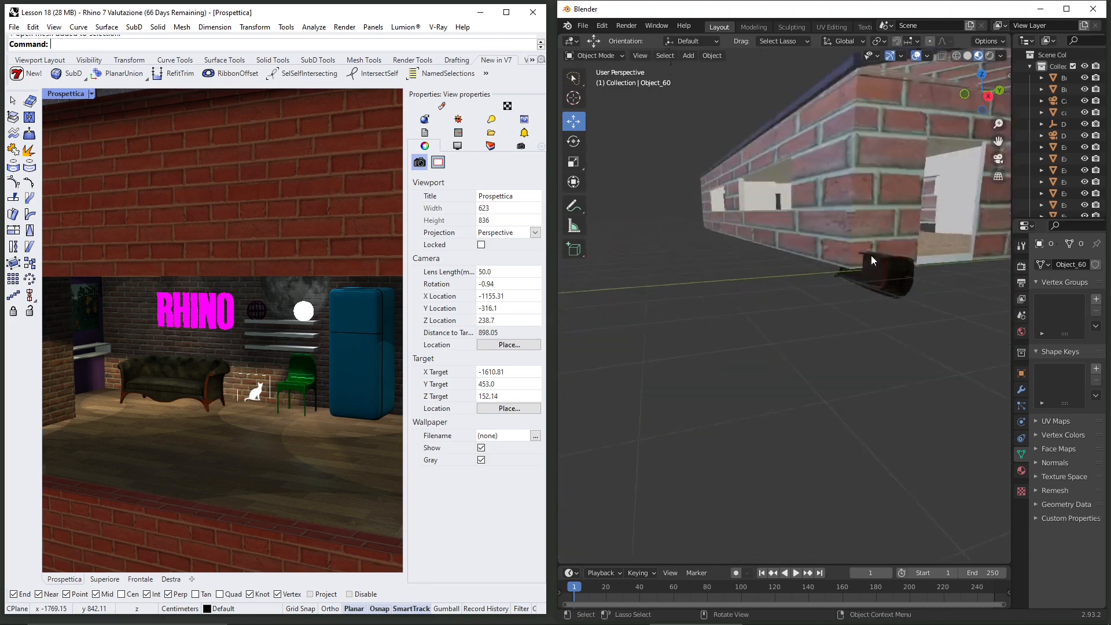
shift+middle_drag(904, 252, 890, 319)
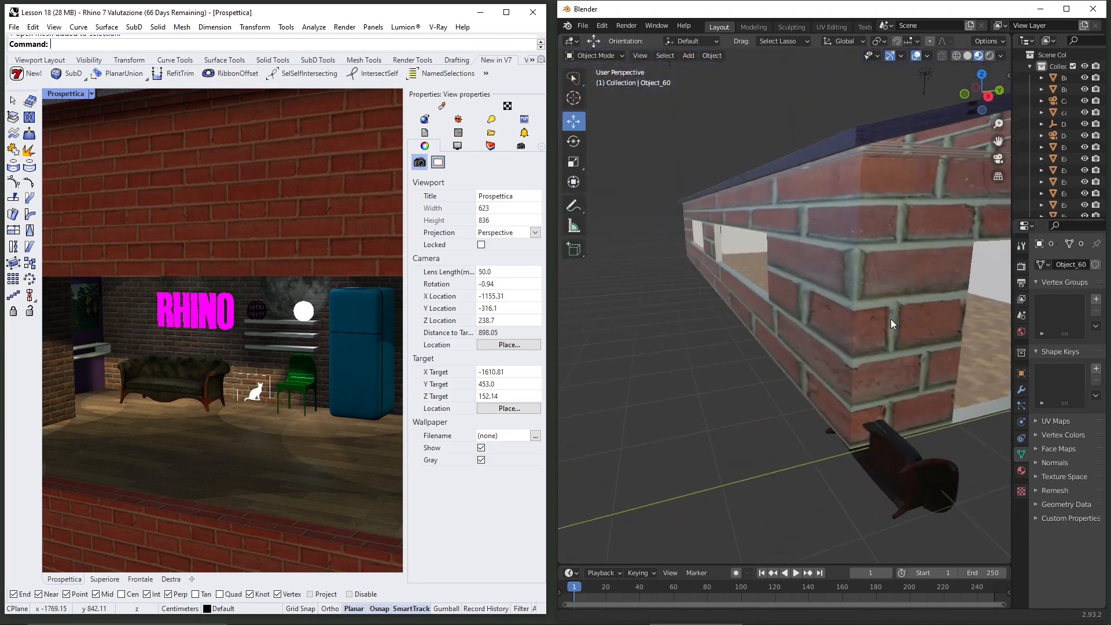
middle_drag(660, 341, 837, 350)
scroll(780, 279, up, 5)
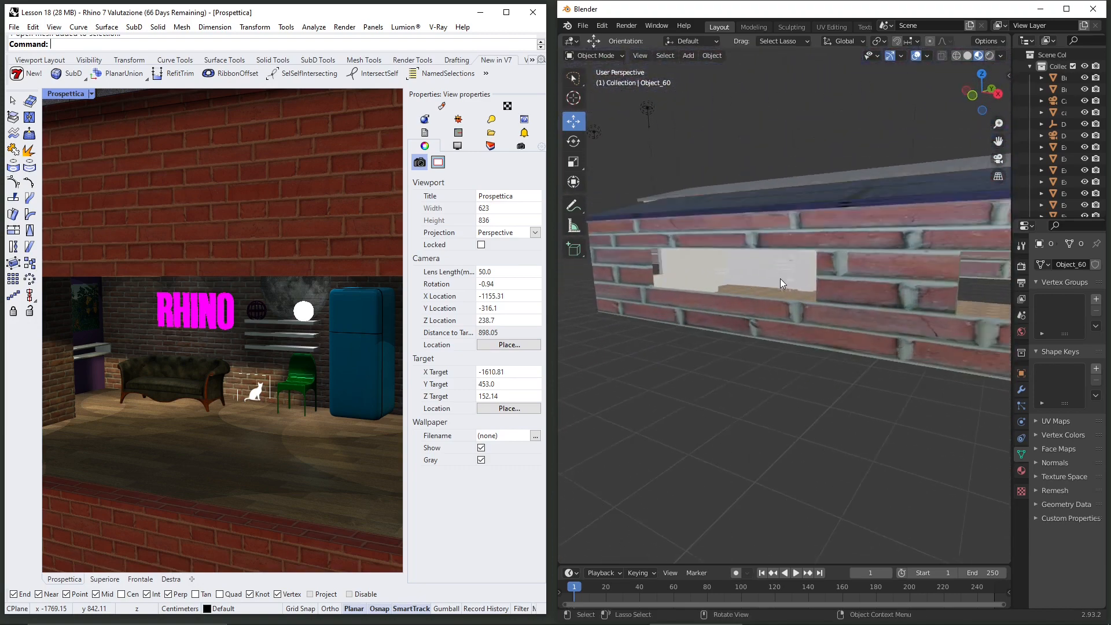
shift+middle_drag(791, 276, 831, 317)
scroll(821, 282, up, 2)
scroll(818, 279, up, 3)
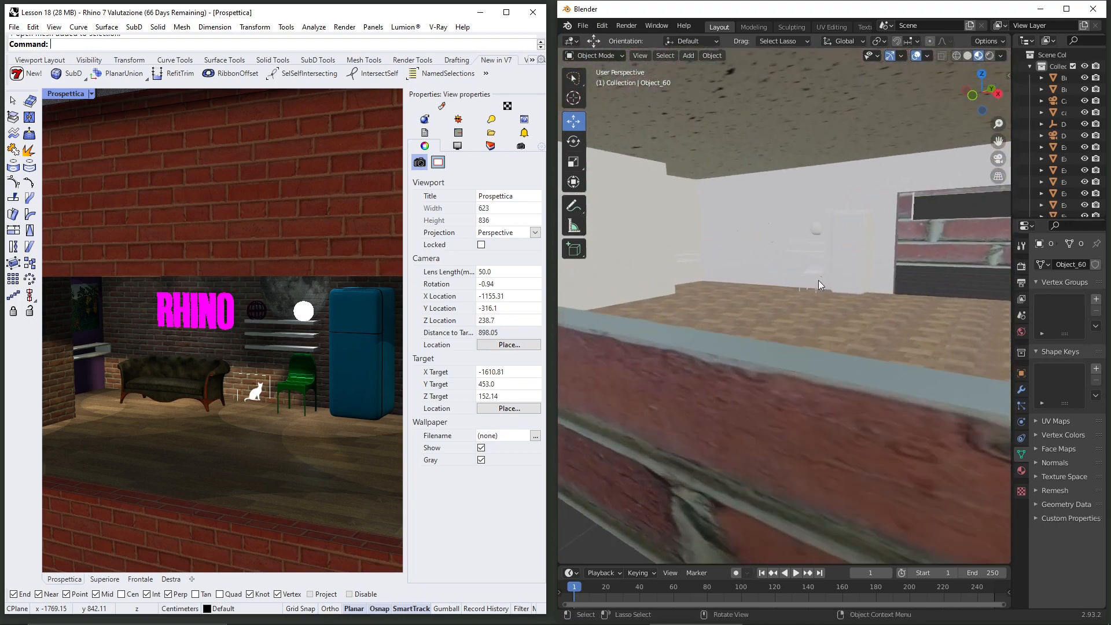
Check the objects in the white room by selecting the fridge, a wall shelf, the shelf unit and the walls.
click(818, 271)
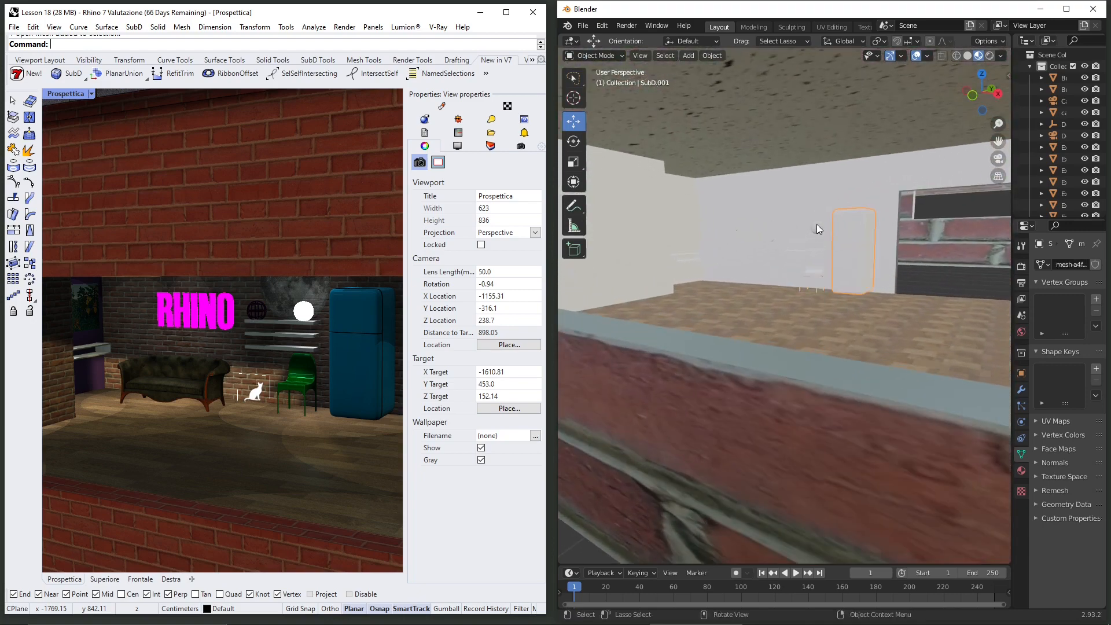
click(814, 251)
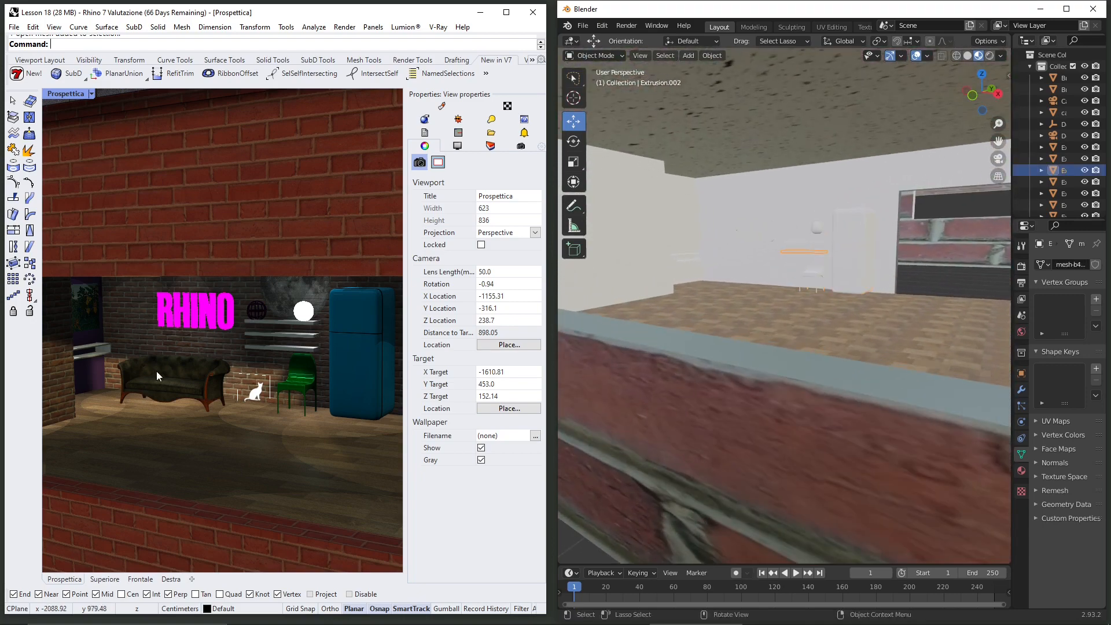
click(690, 260)
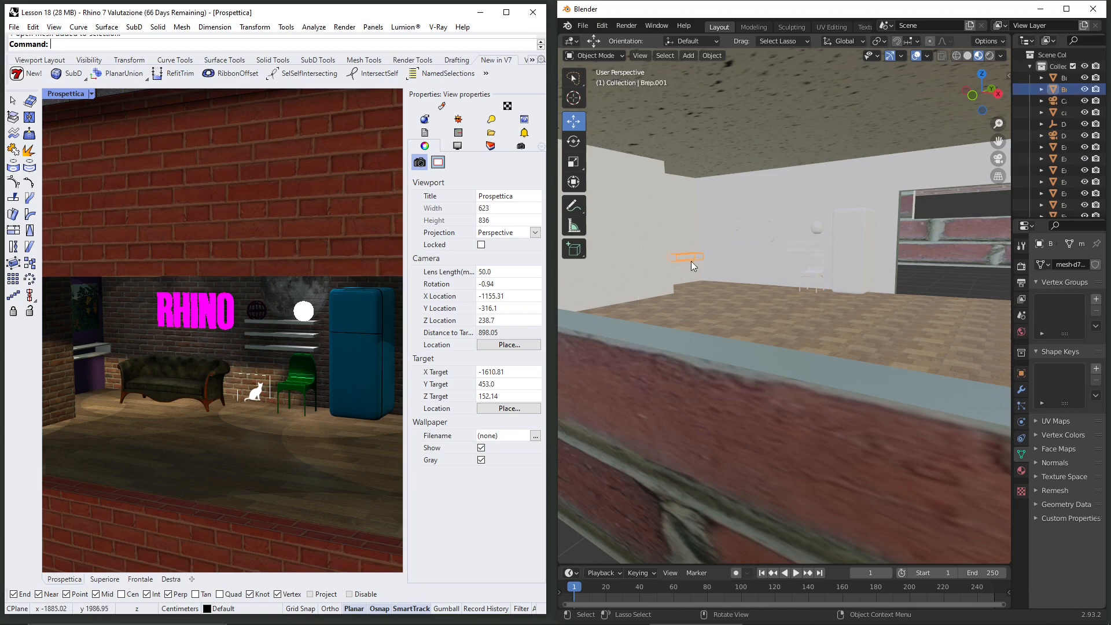
click(745, 255)
click(632, 195)
click(696, 201)
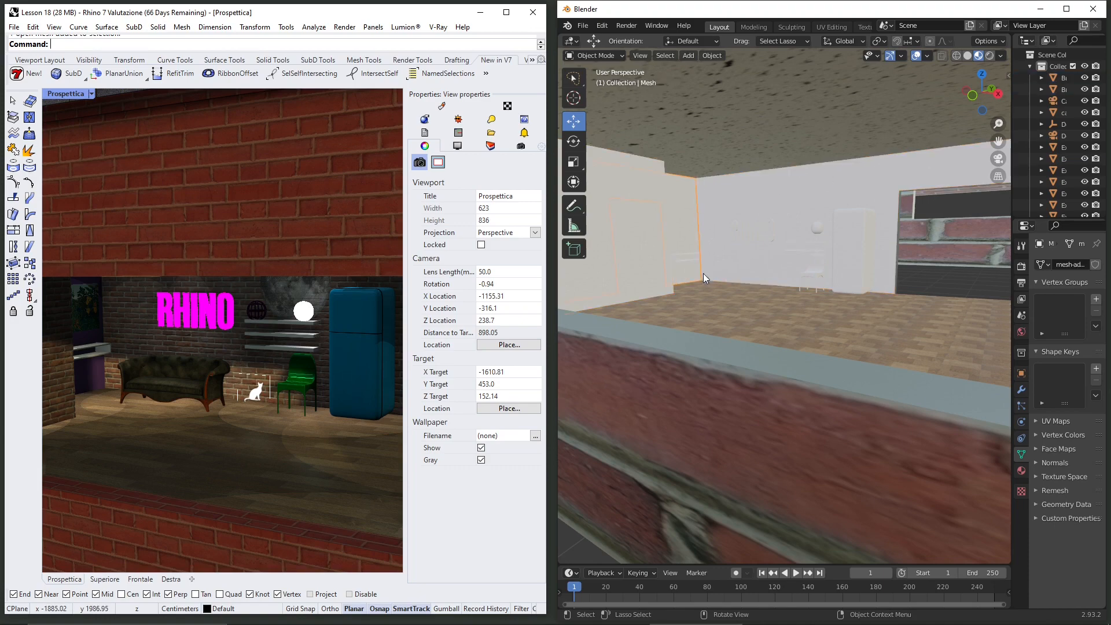
Inspect the point light and the Superiore camera near the separate house among the imported buildings.
scroll(694, 270, down, 6)
scroll(741, 373, down, 8)
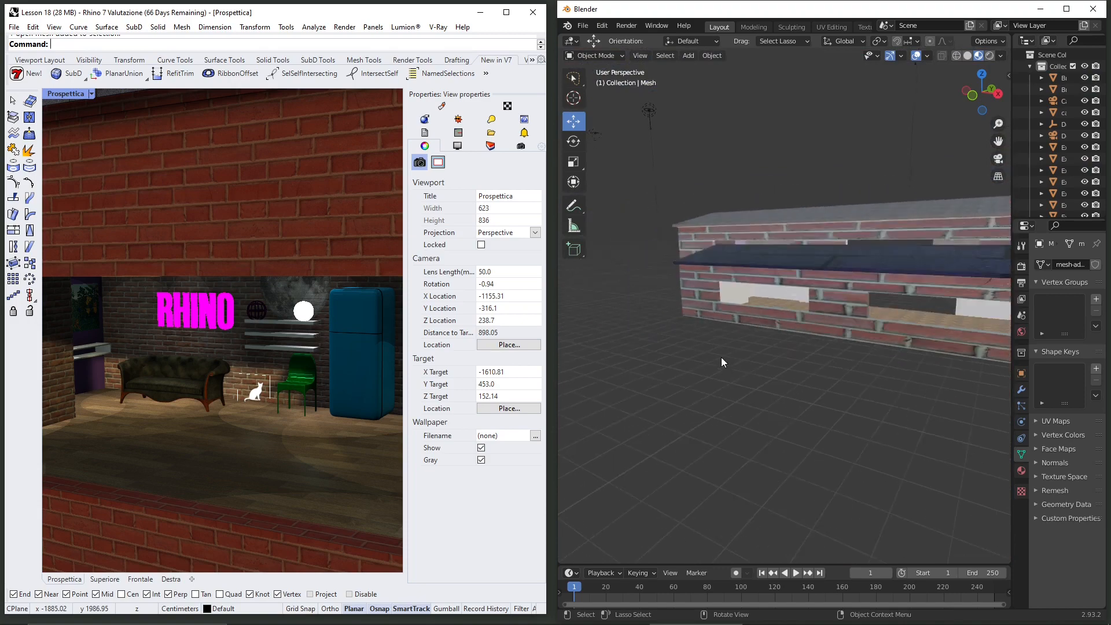
middle_drag(832, 400, 792, 398)
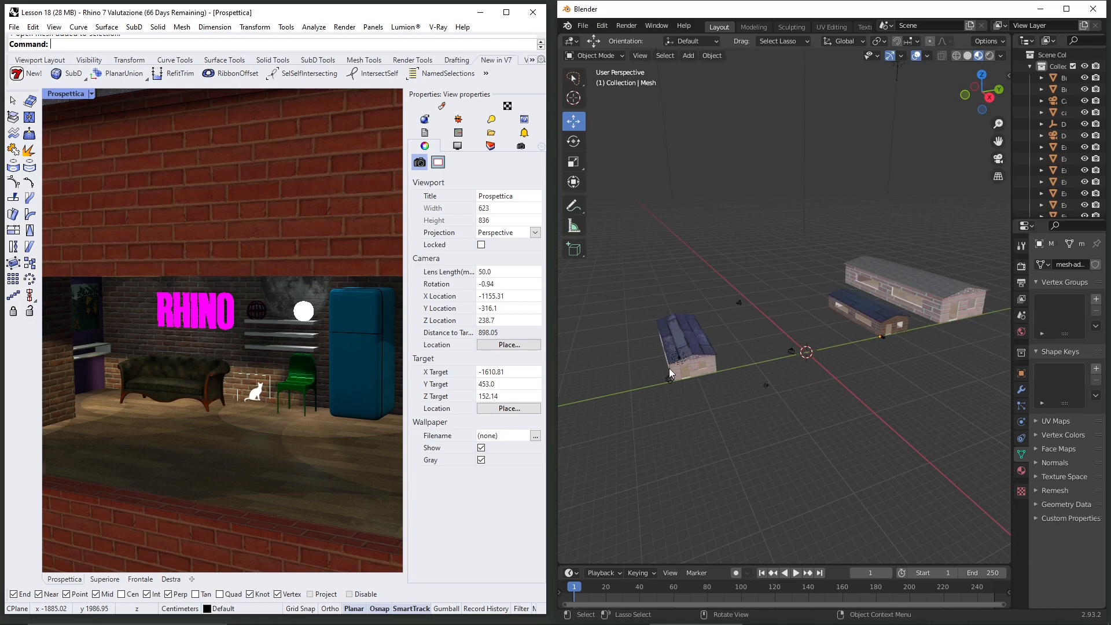
middle_drag(660, 373, 642, 342)
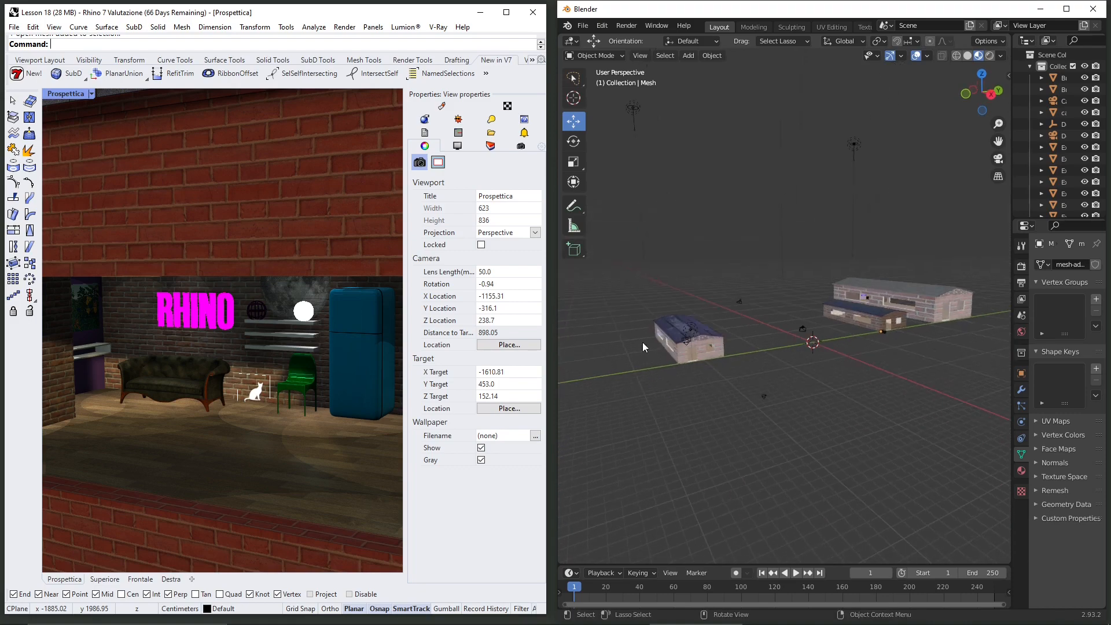
scroll(706, 345, up, 4)
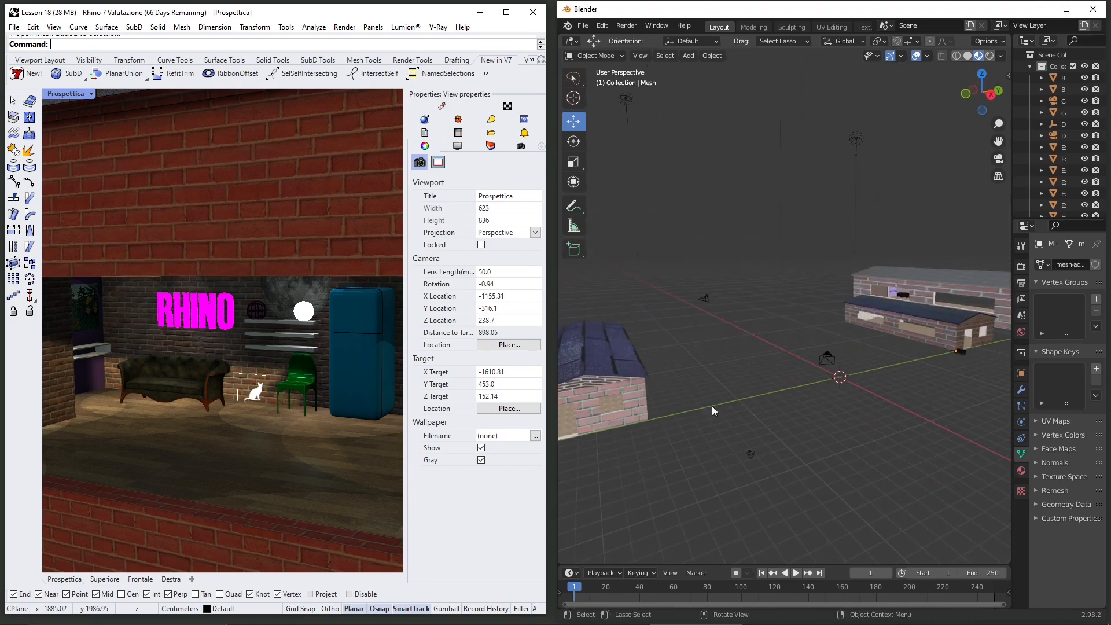
shift+middle_drag(662, 373, 732, 359)
click(794, 307)
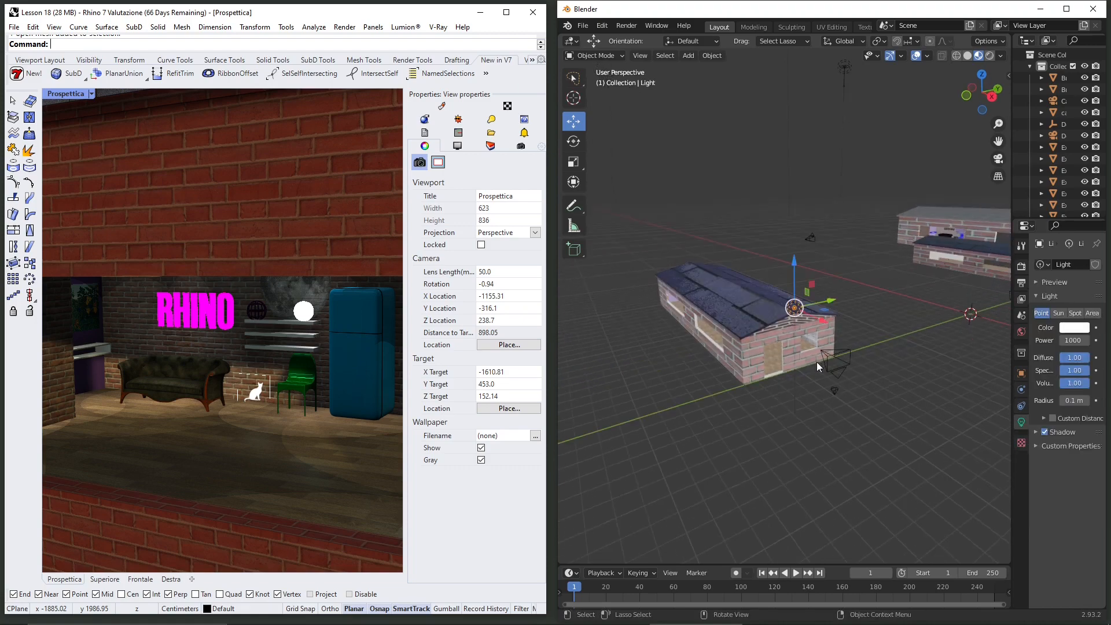
middle_drag(775, 347, 849, 348)
click(812, 239)
scroll(693, 322, up, 5)
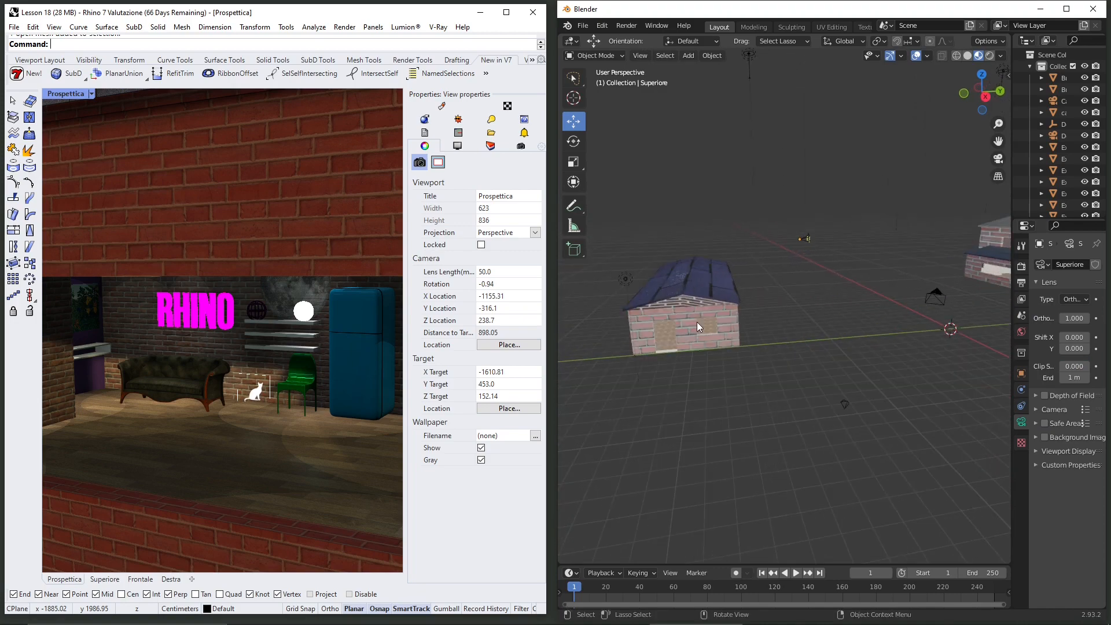
middle_drag(697, 322, 739, 316)
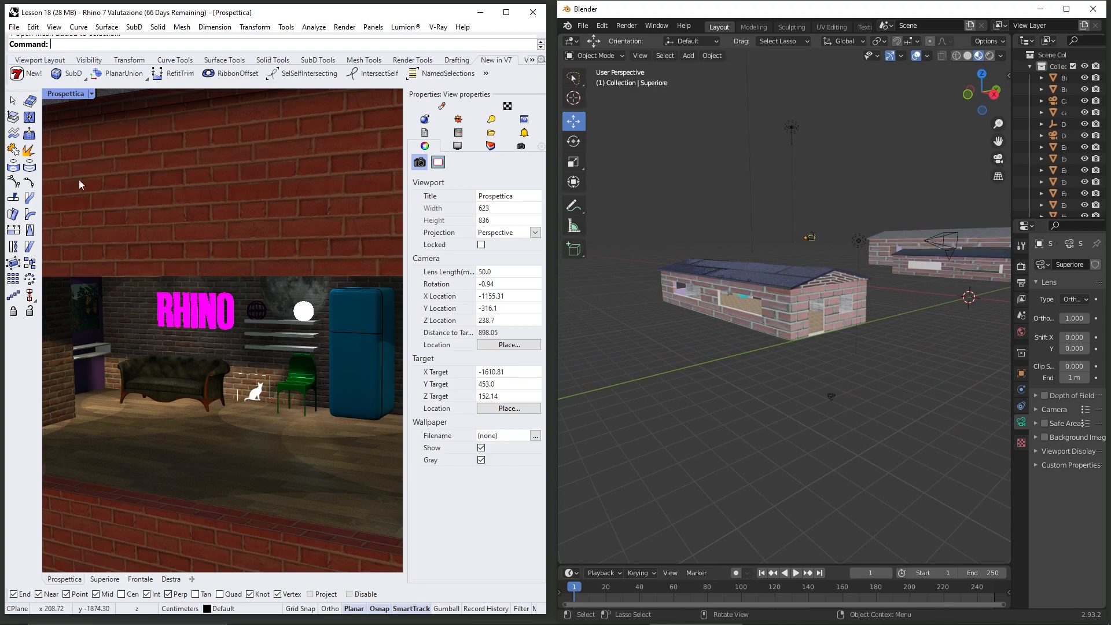
Switch to Rhino, restore the four-viewport layout and select the entire house model in the Superiore view.
scroll(208, 391, down, 4)
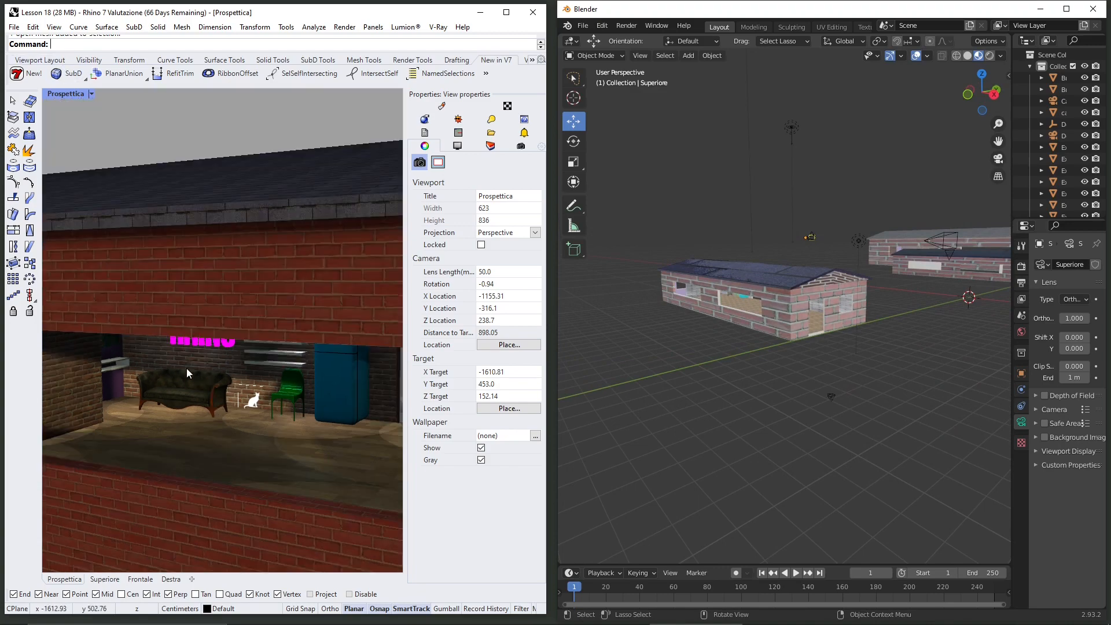
scroll(203, 356, down, 2)
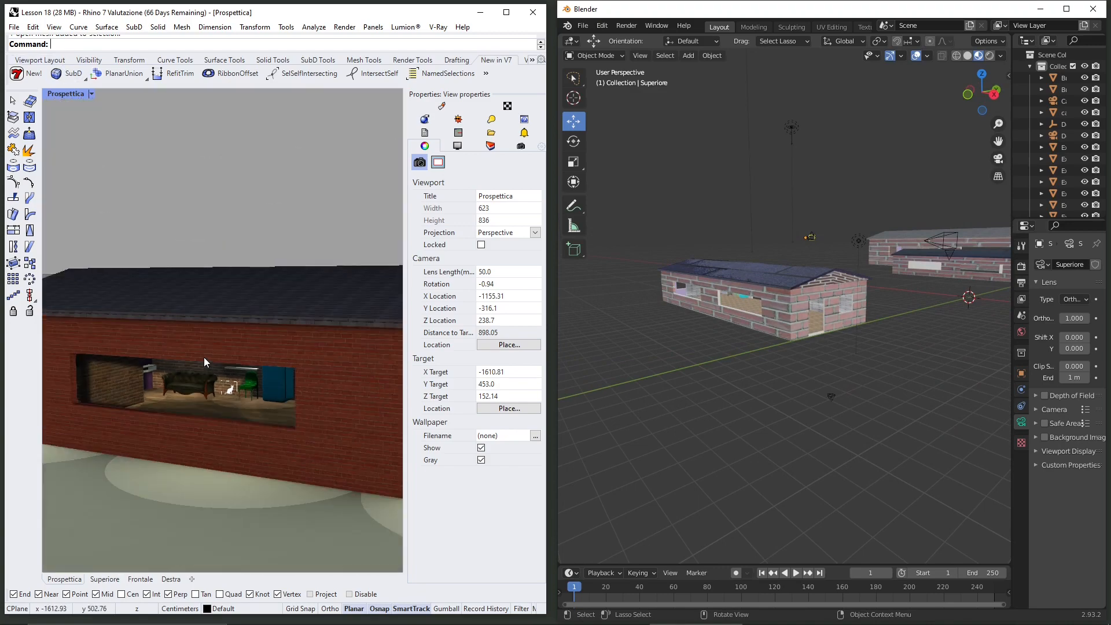
scroll(173, 289, down, 3)
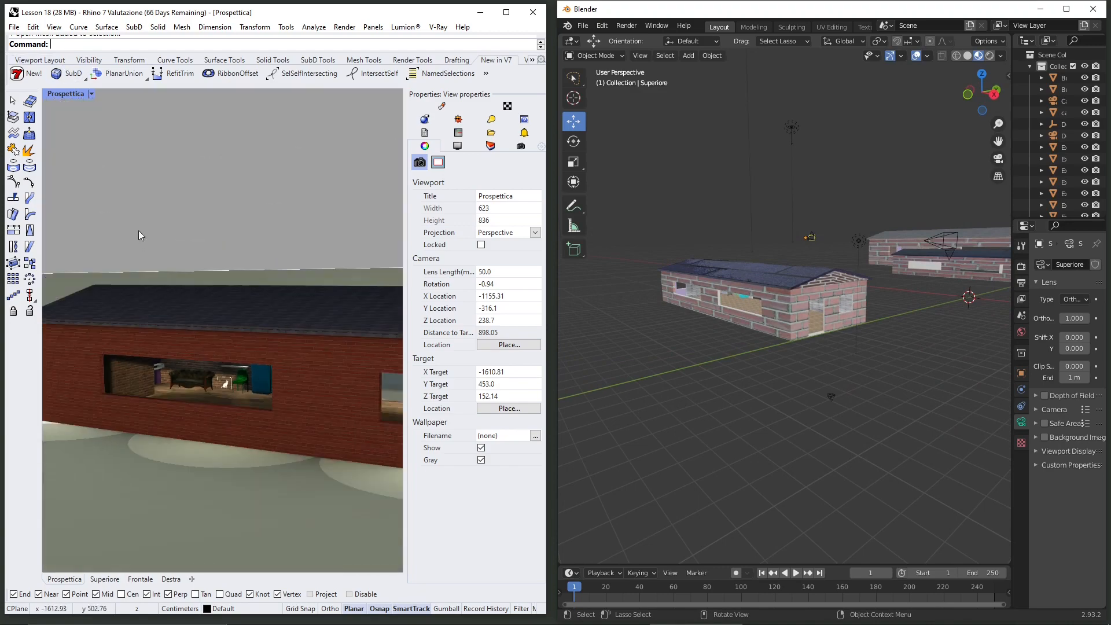
double_click(78, 97)
click(145, 265)
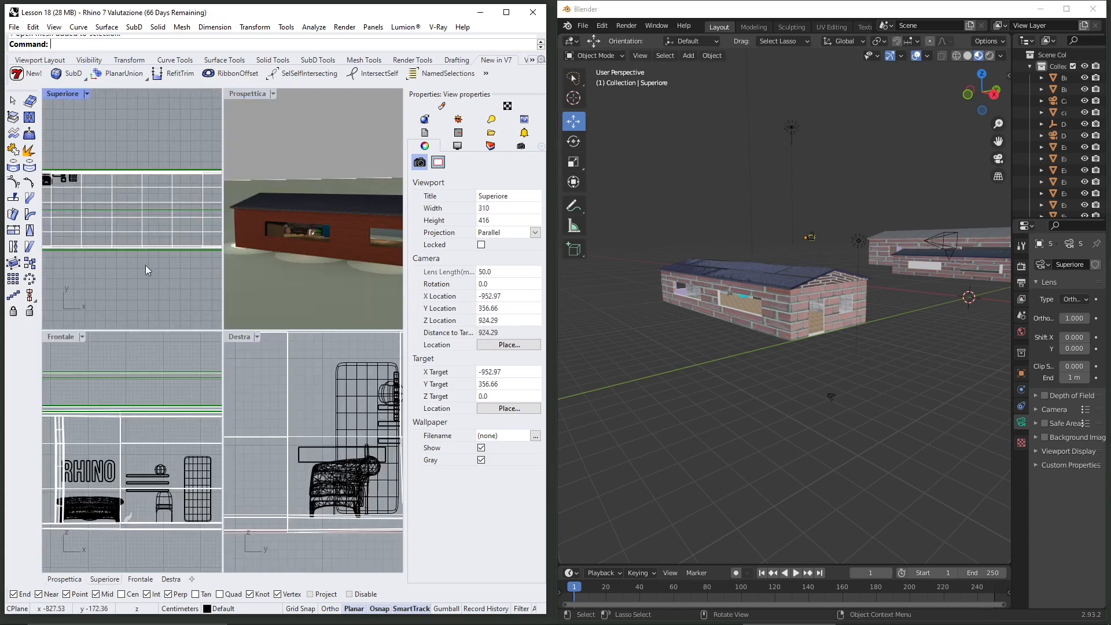
scroll(145, 265, down, 8)
drag(67, 203, 173, 289)
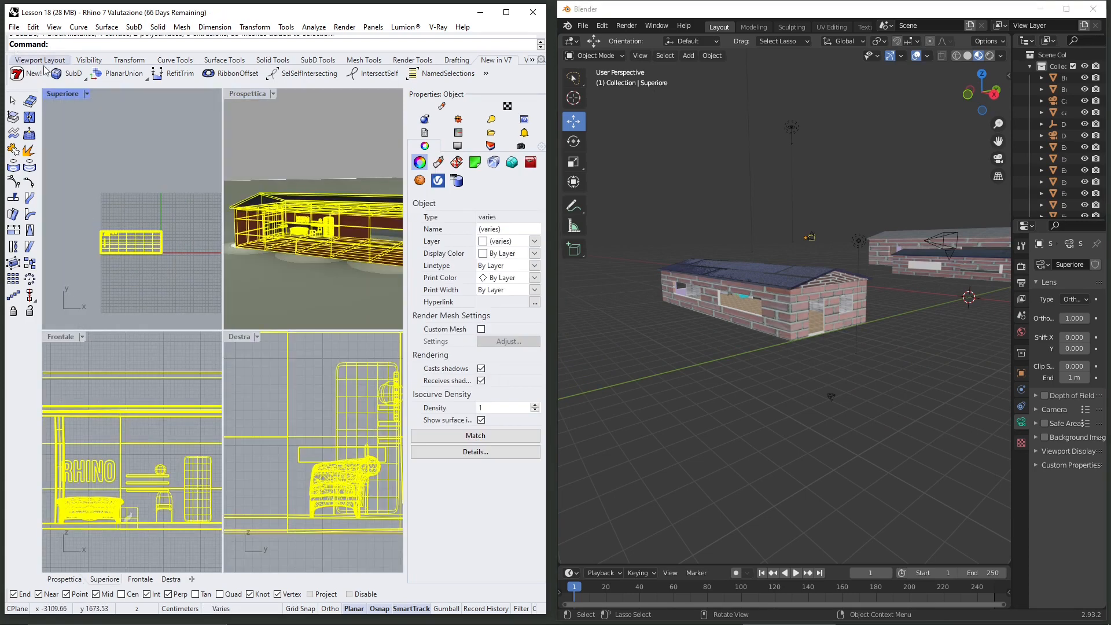
Start exporting the selected house objects and set the destination folder to D:\WORKS\FBX.
click(14, 28)
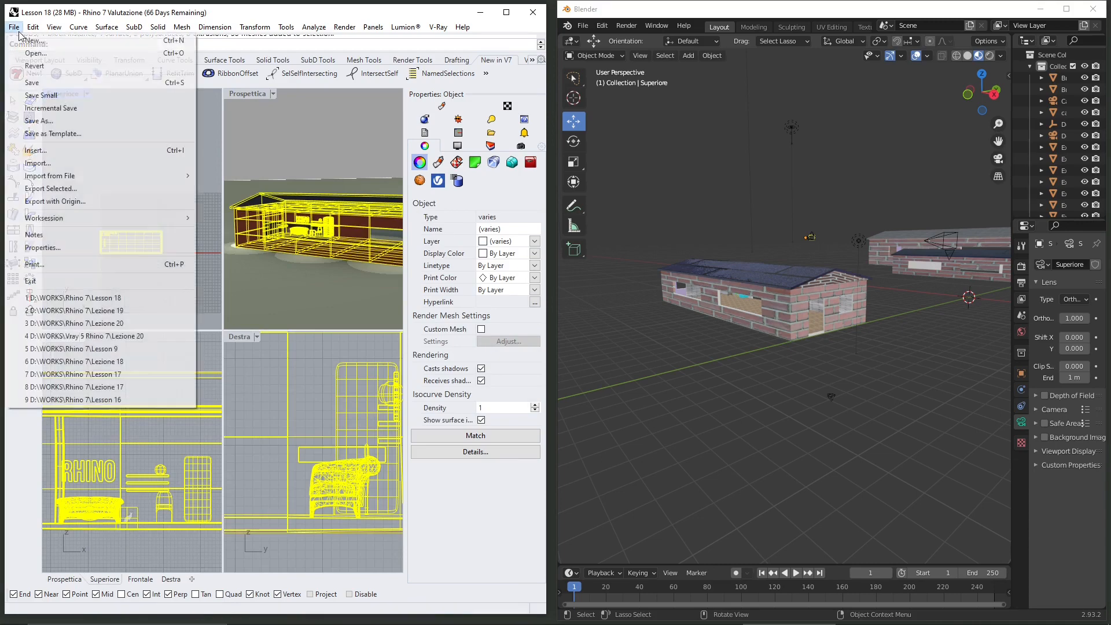
click(49, 194)
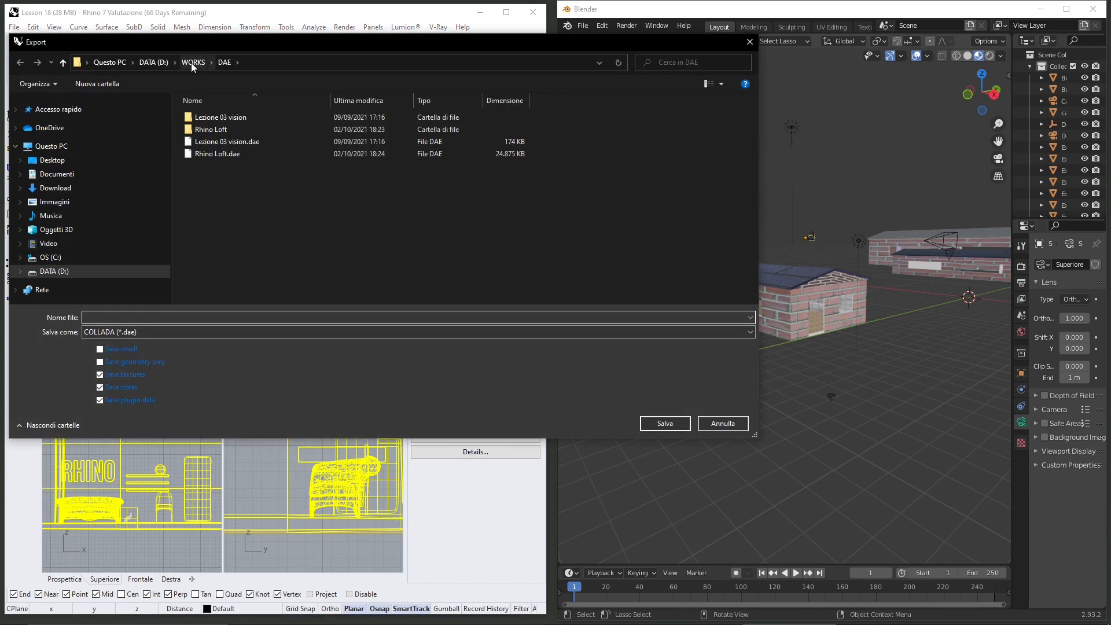
click(192, 62)
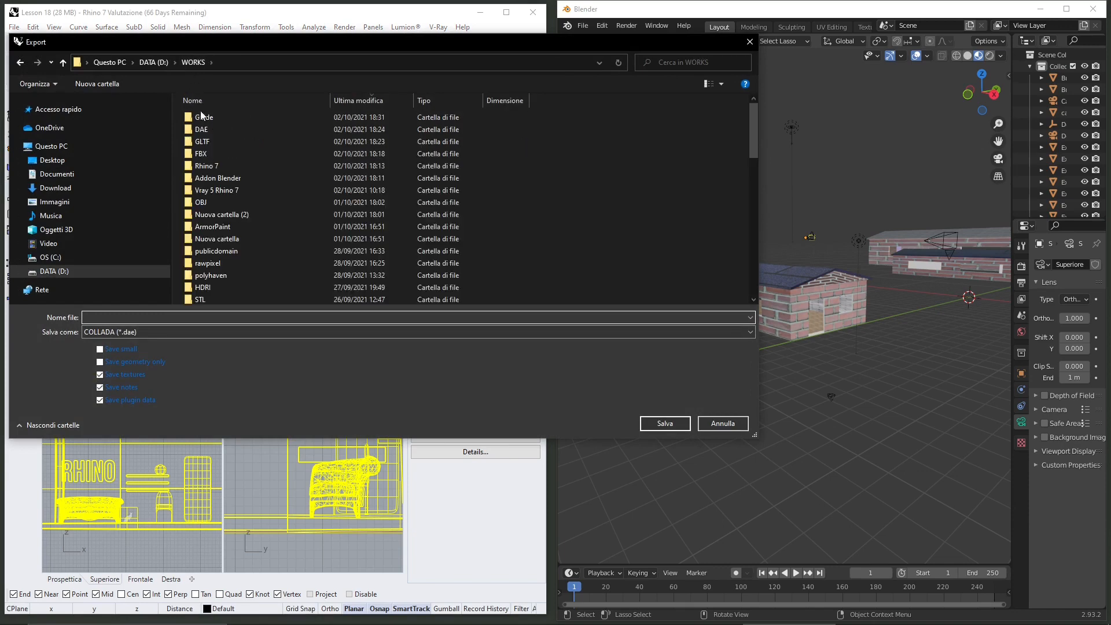
double_click(203, 154)
Look through the available export formats and set the file type to MotionBuilder (*.fbx).
click(139, 332)
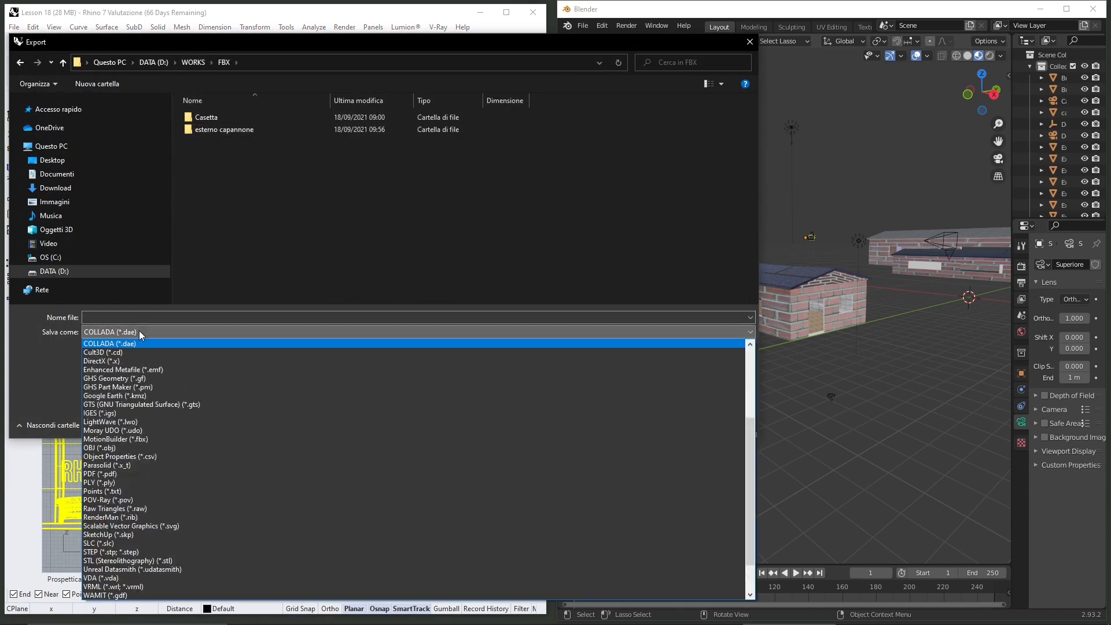
scroll(161, 416, down, 4)
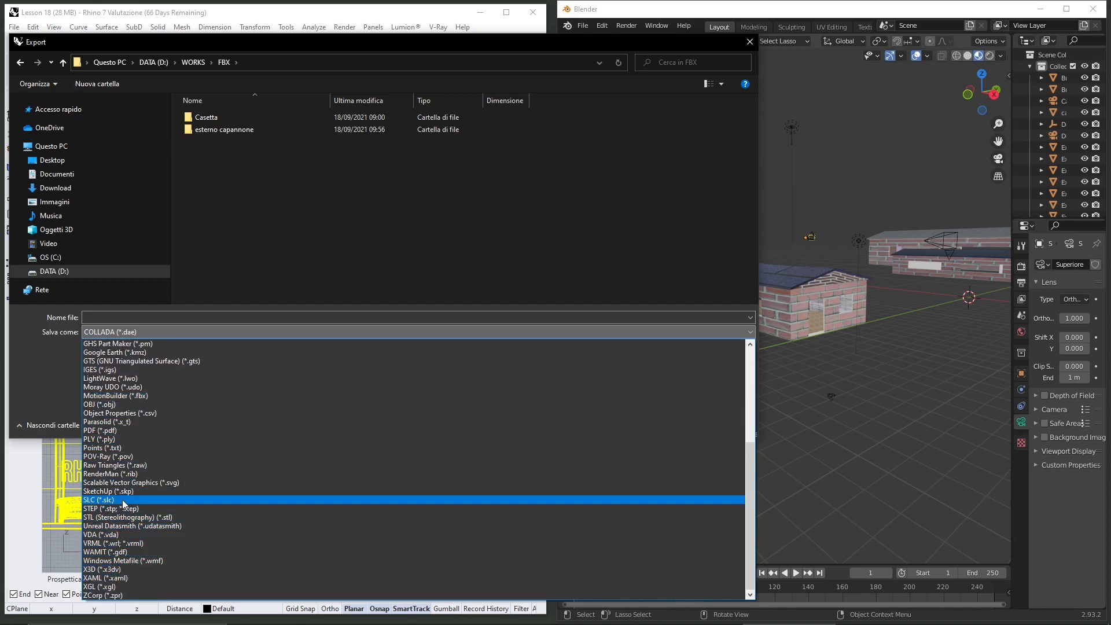
scroll(122, 499, up, 3)
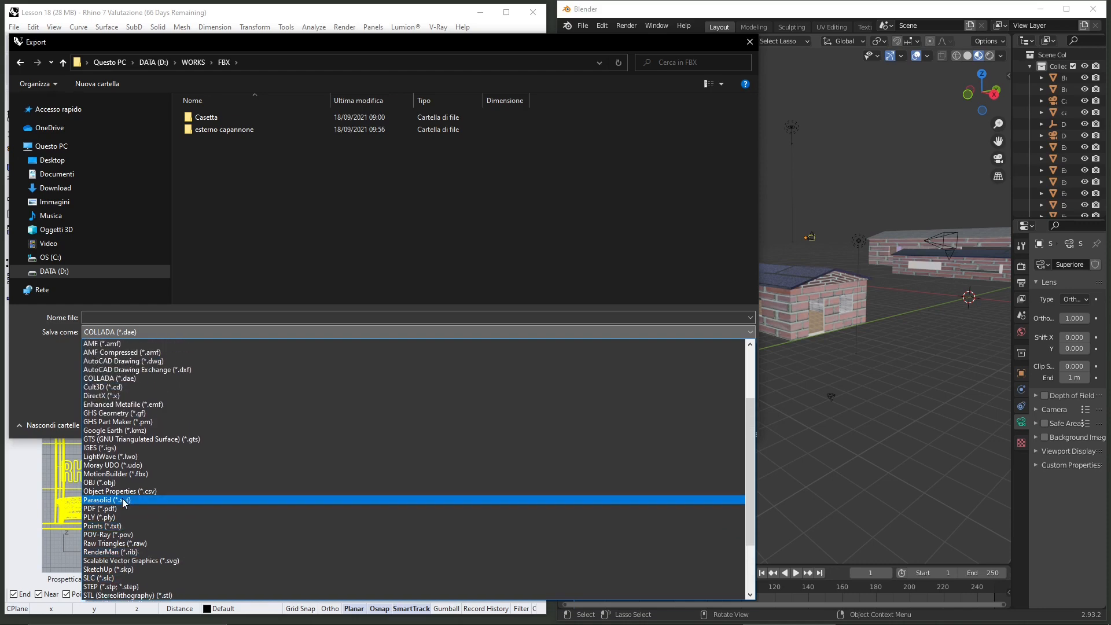
scroll(122, 499, up, 3)
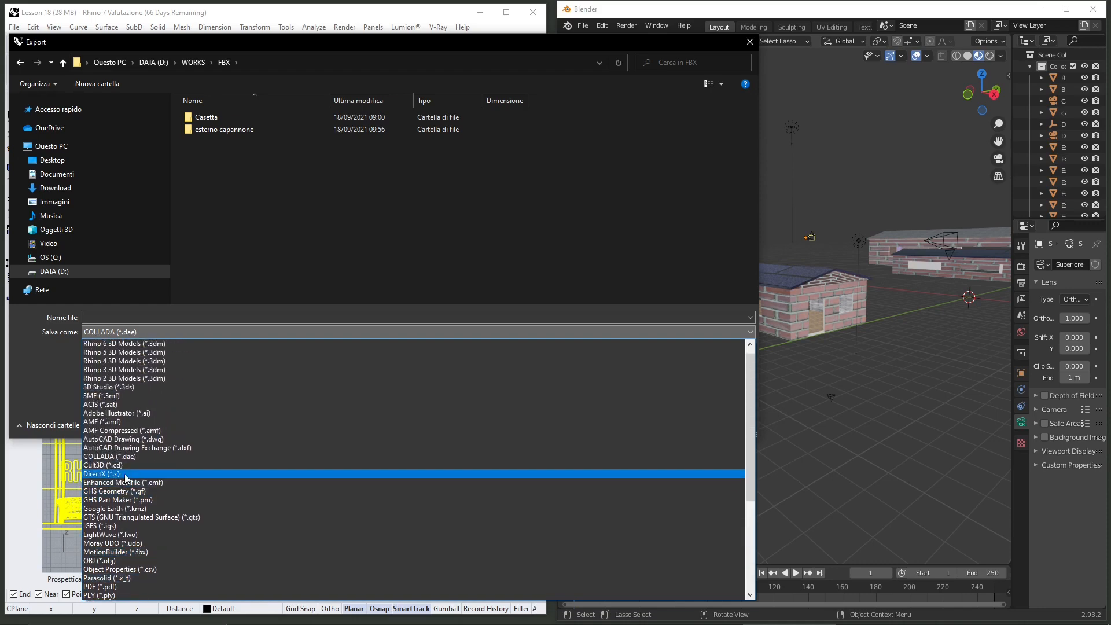
scroll(127, 457, down, 1)
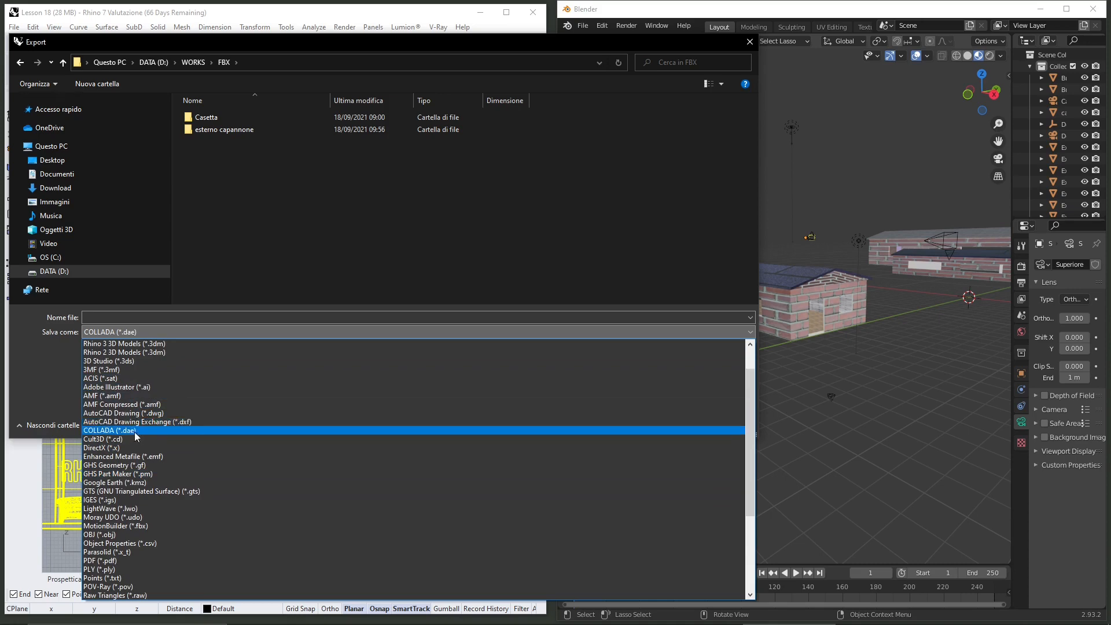
scroll(134, 431, down, 3)
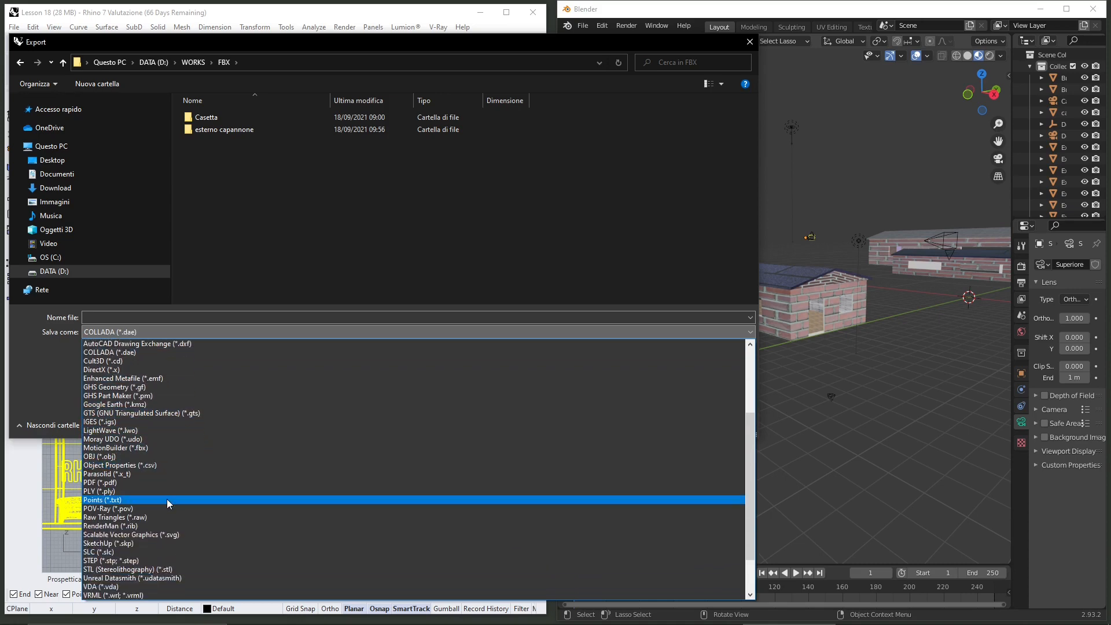
click(123, 448)
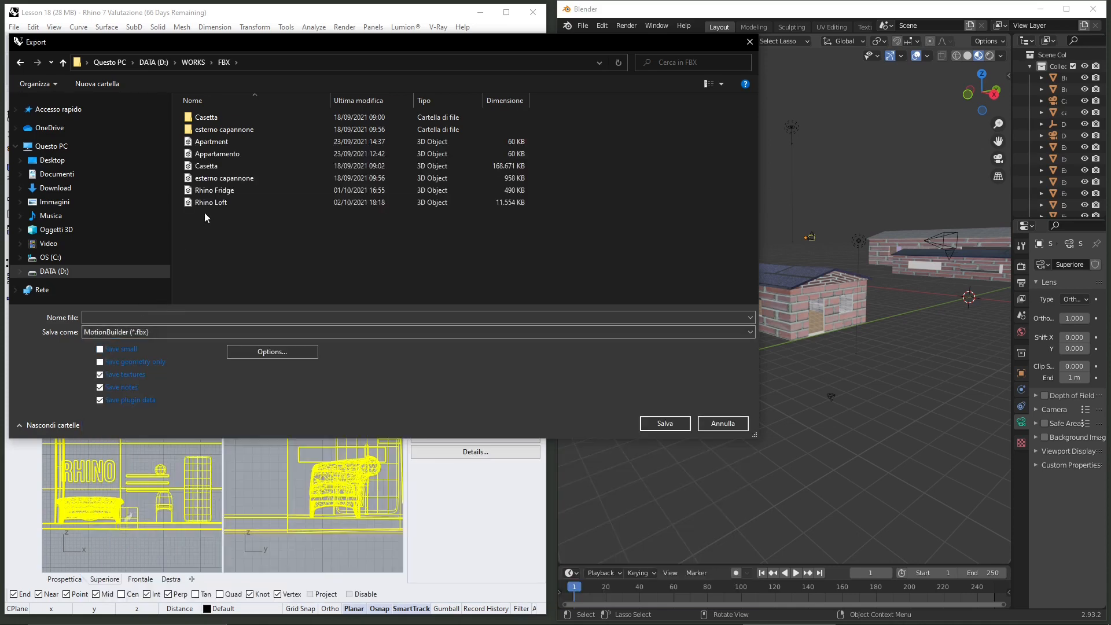
Save the export over the existing Rhino Loft file, with meshes only and Lambert materials in the FBX options.
click(206, 204)
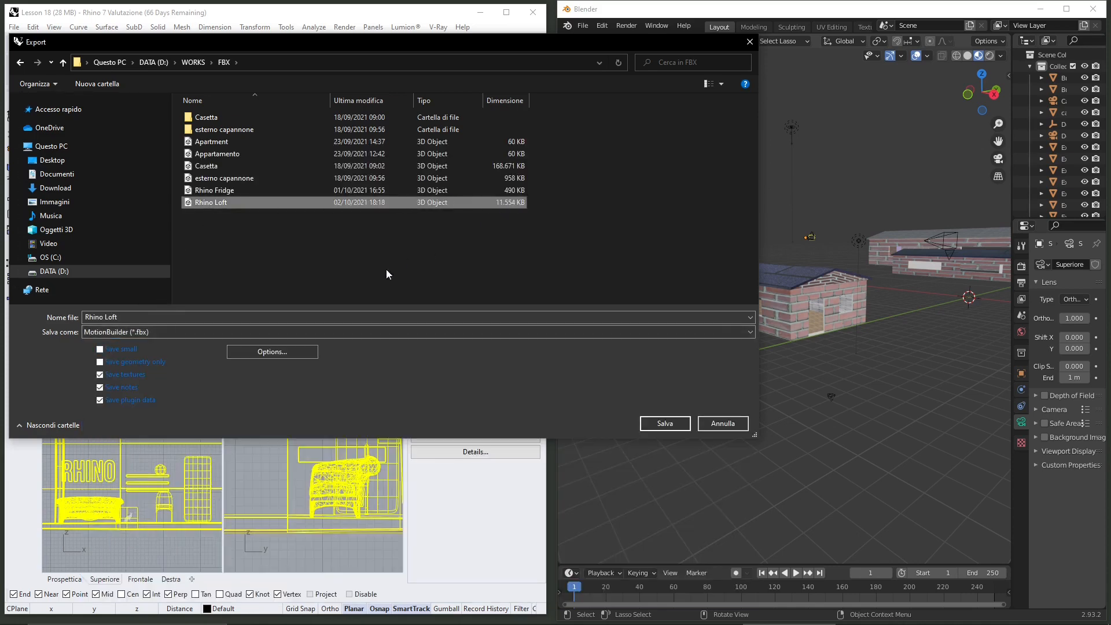
click(665, 423)
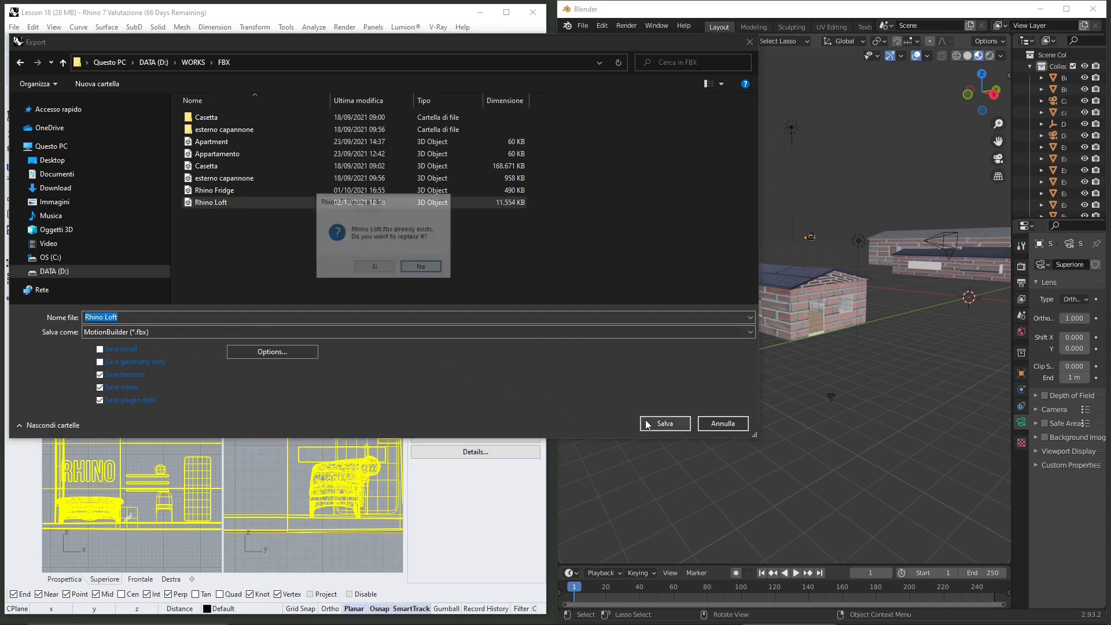
click(380, 267)
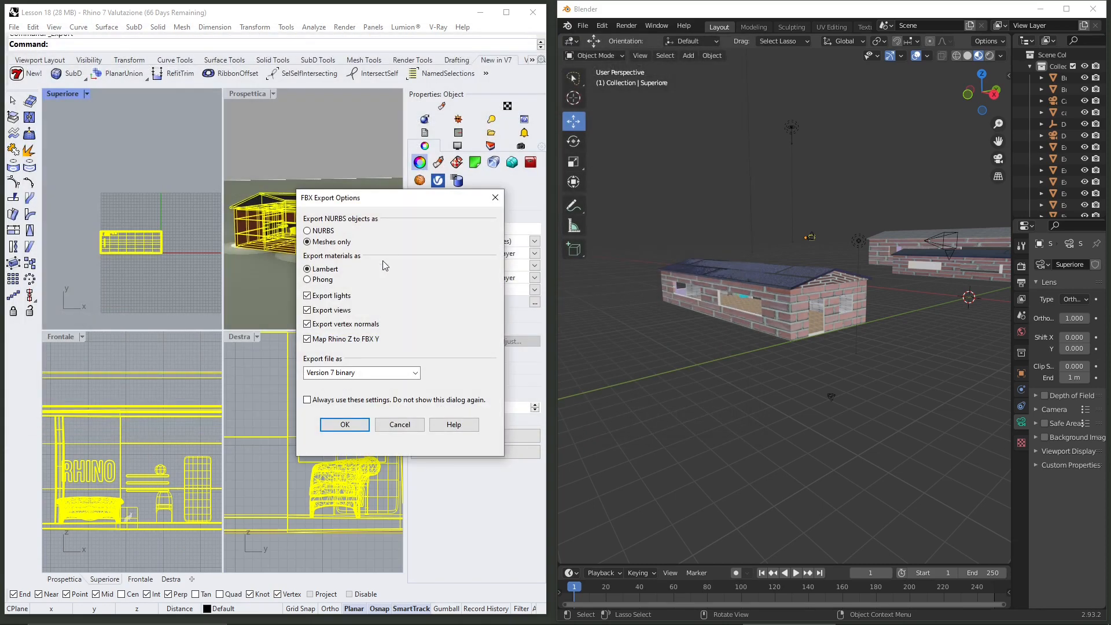
click(327, 243)
click(340, 424)
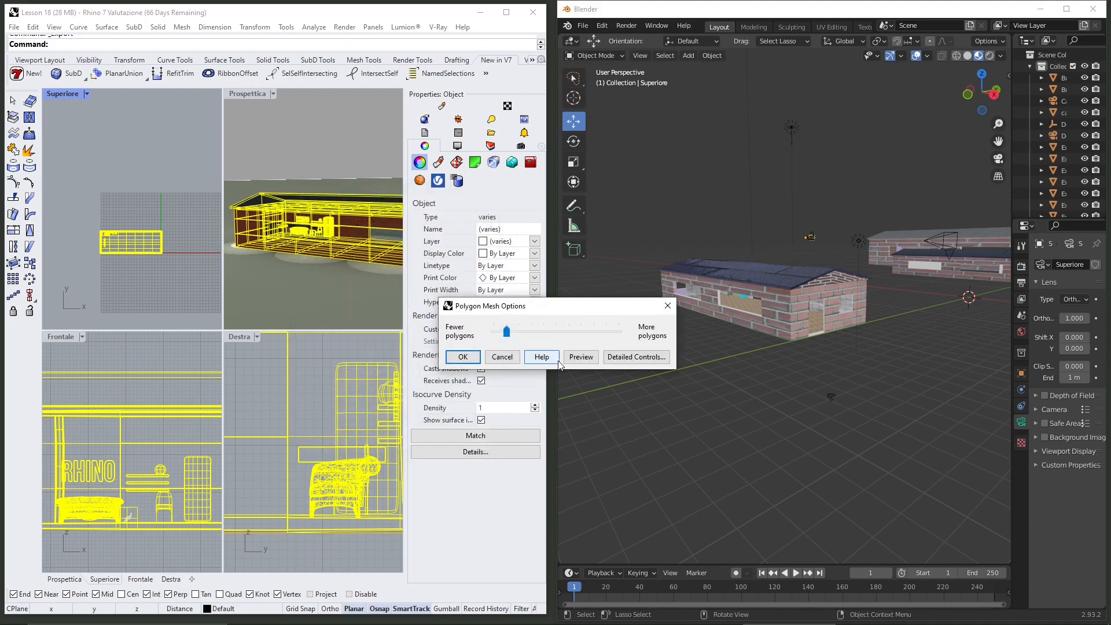
Preview the export mesh at the current polygon density and examine it on the fridge in the Frontale view.
click(580, 357)
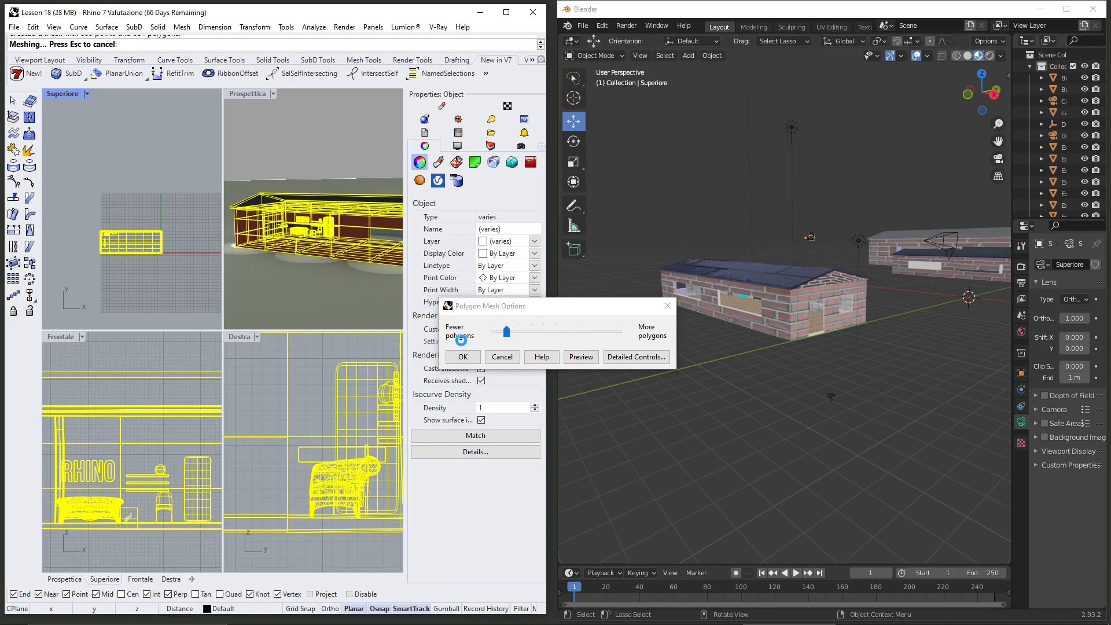
scroll(99, 224, up, 2)
scroll(106, 238, up, 12)
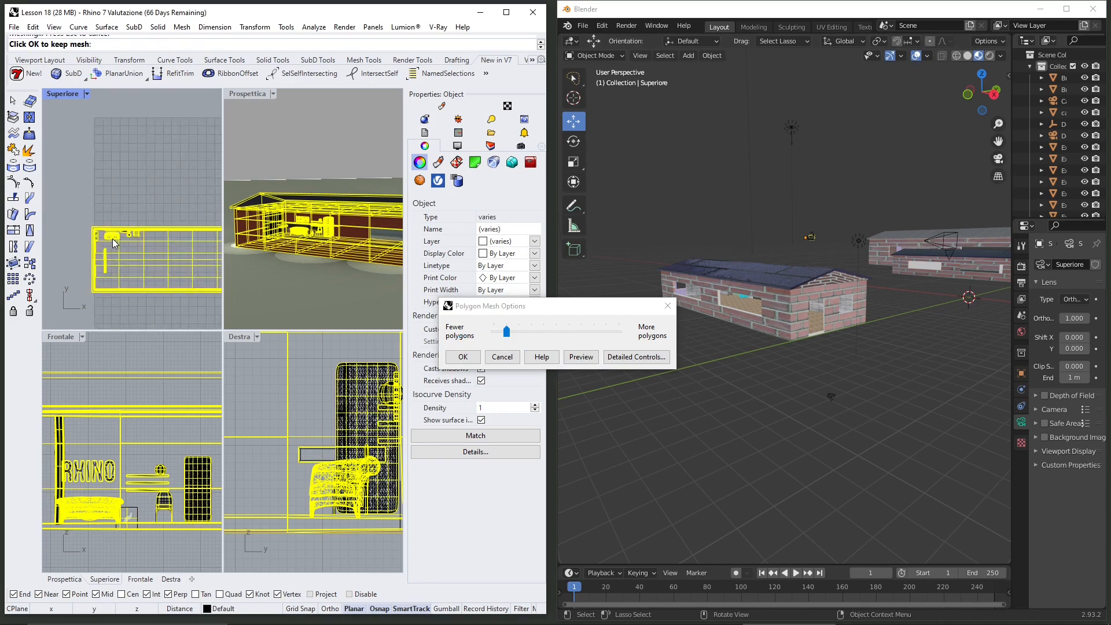
scroll(151, 497, up, 8)
right_drag(171, 506, 68, 482)
scroll(103, 466, up, 4)
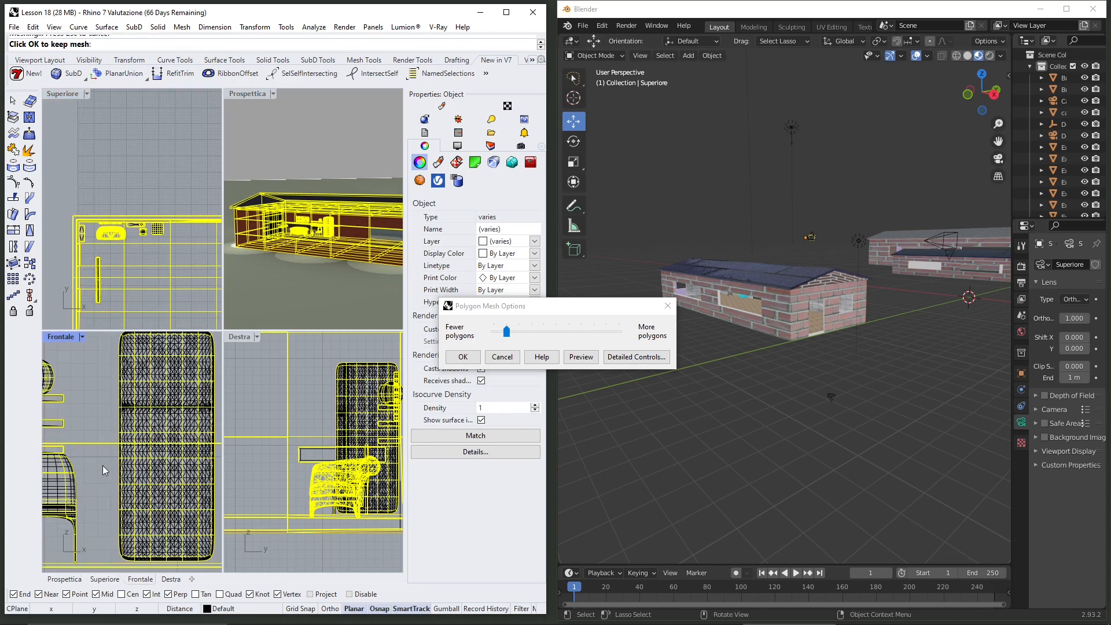
right_drag(147, 432, 125, 430)
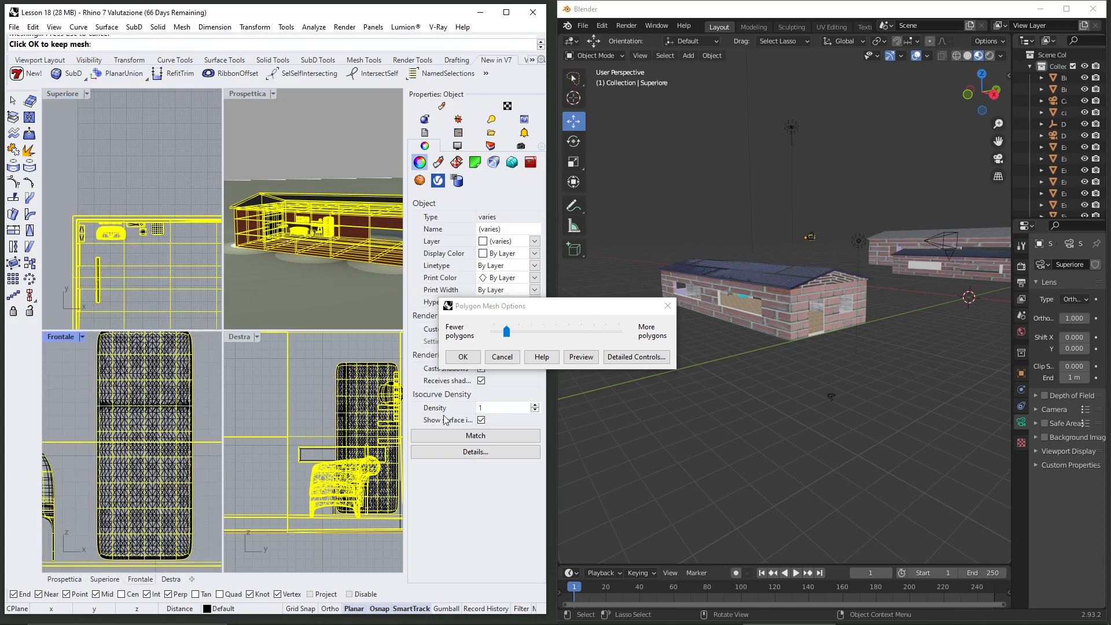
Preview a slightly denser polygon mesh, and finish the FBX export with the previous lower density.
click(530, 336)
click(581, 359)
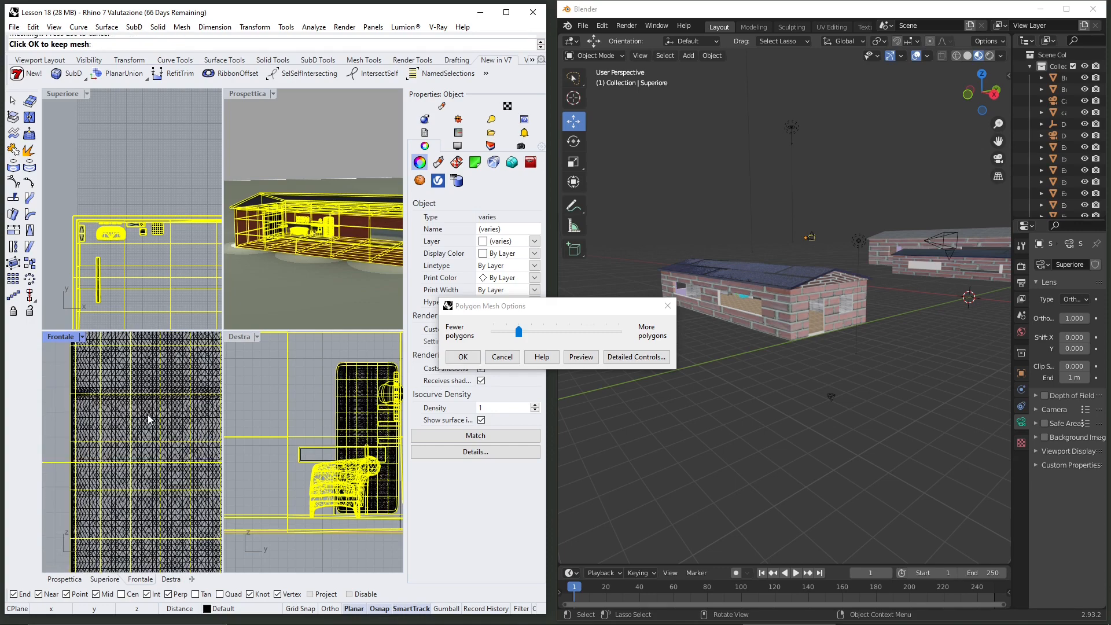
click(506, 332)
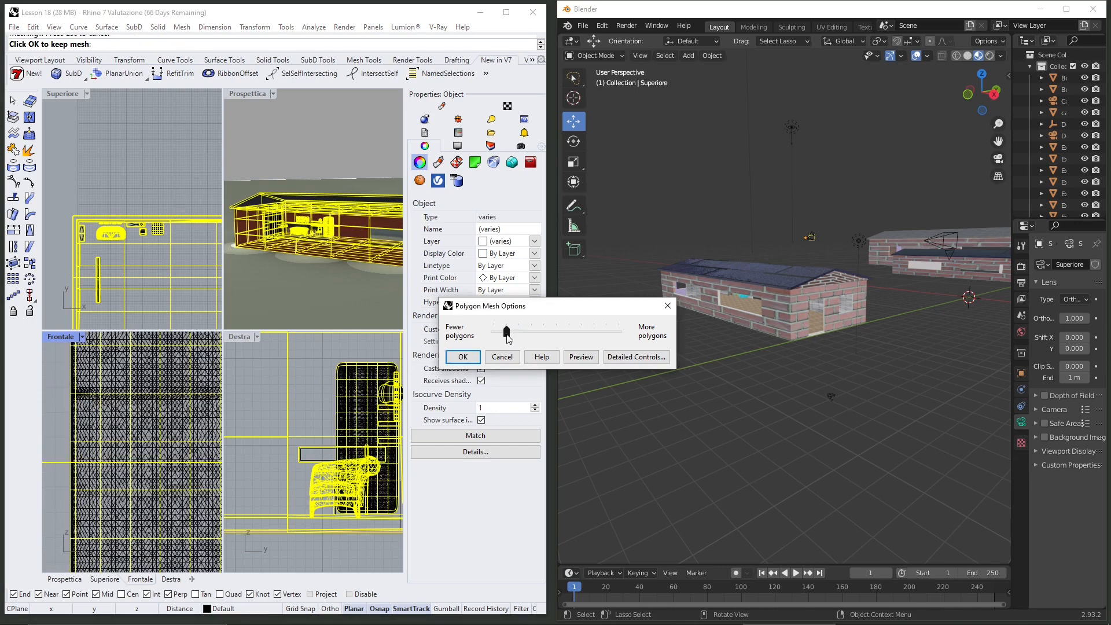
click(465, 357)
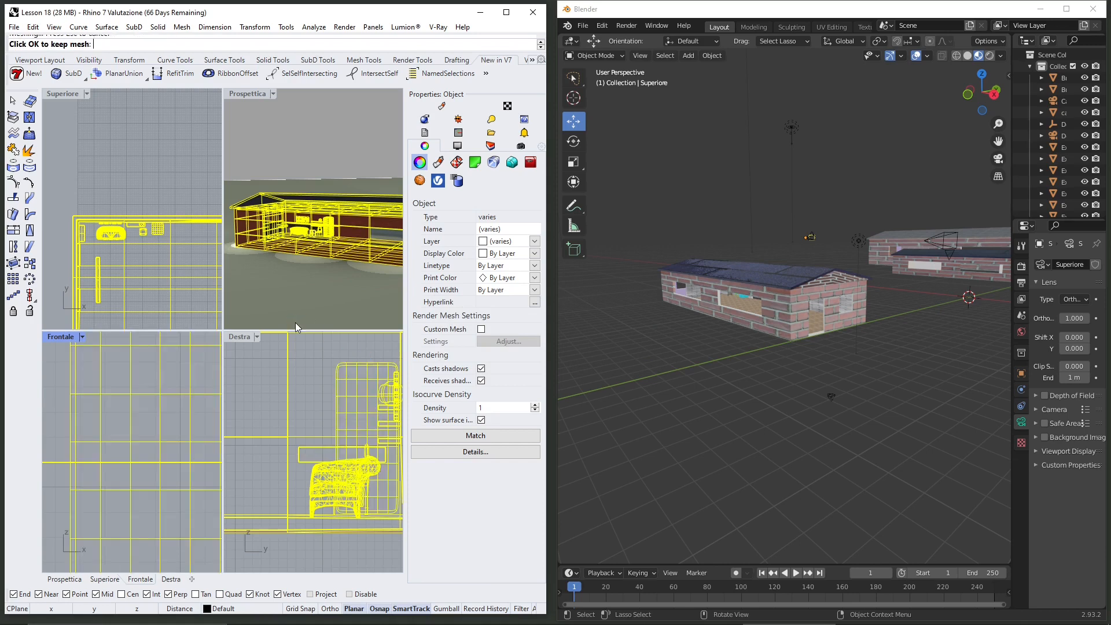
click(588, 28)
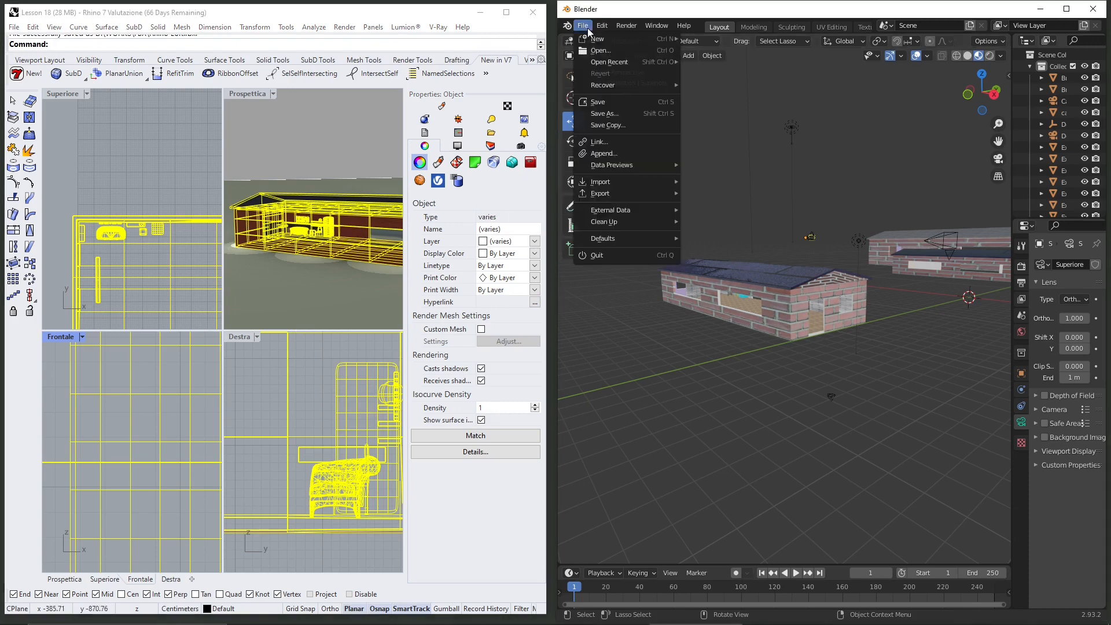
mouse_move(620, 182)
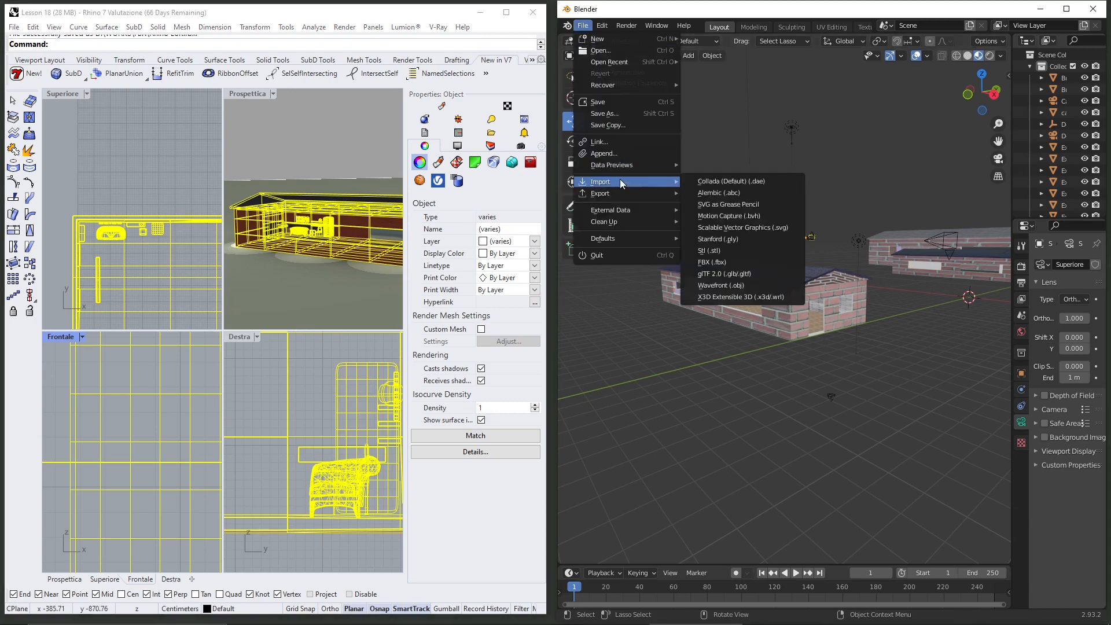
click(745, 264)
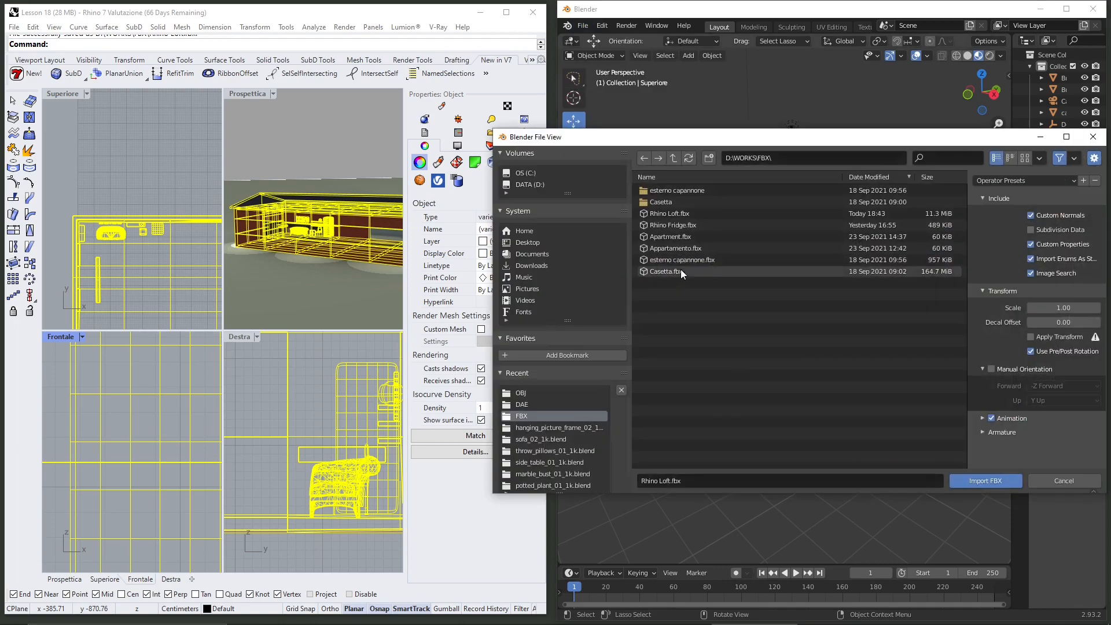
double_click(665, 271)
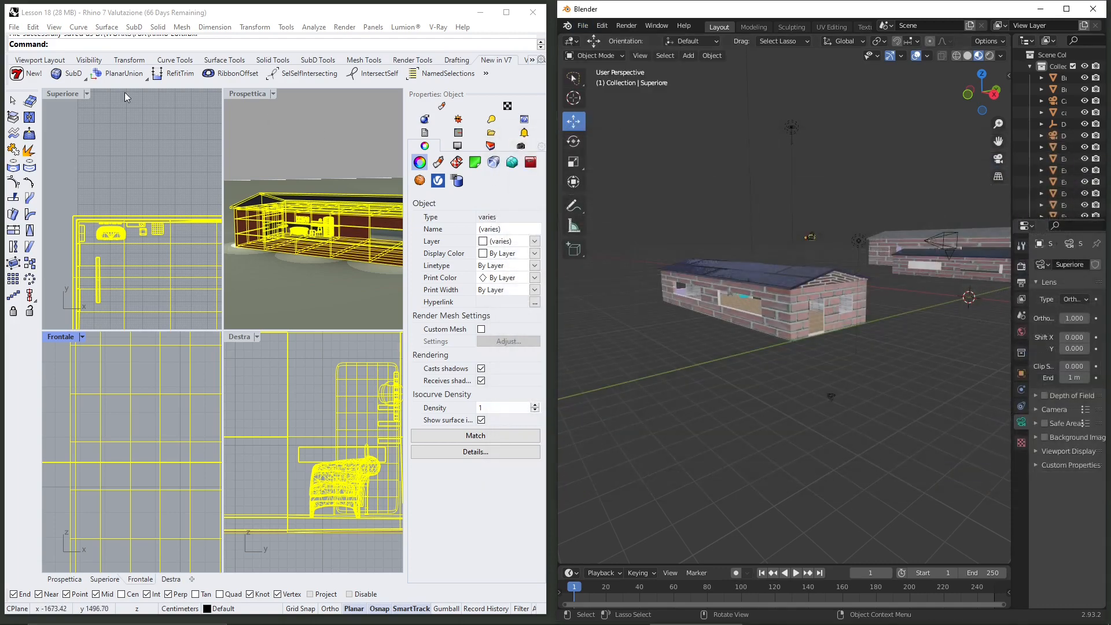
Switch to Rhino and export the selected house objects to the FBX folder as Rhino Loft Nubs in MotionBuilder format.
click(14, 27)
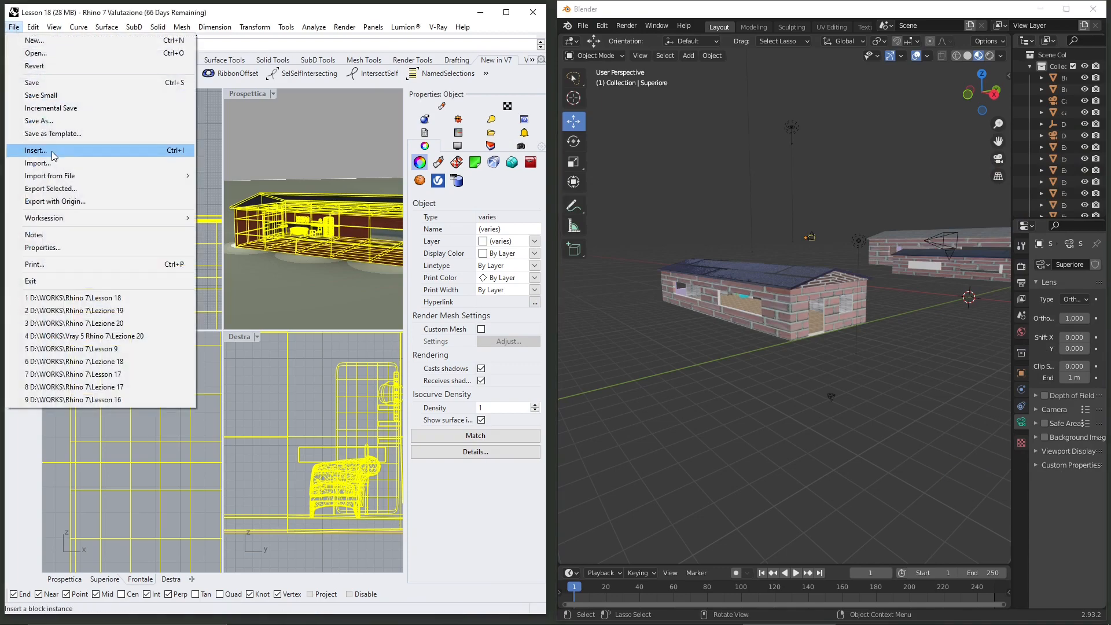
click(61, 189)
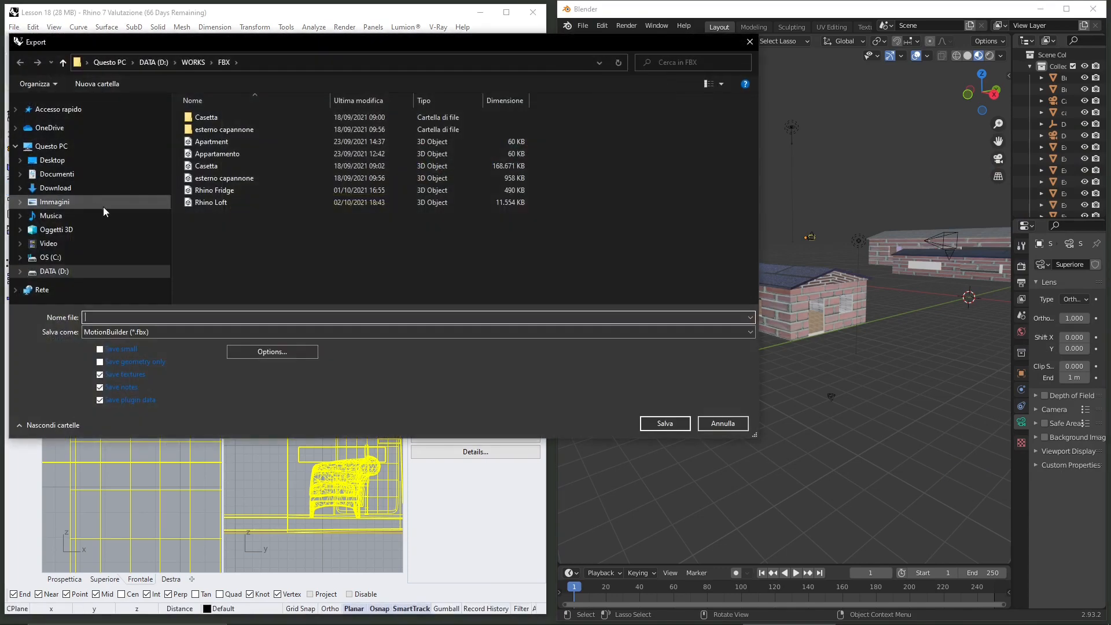
click(207, 206)
click(211, 317)
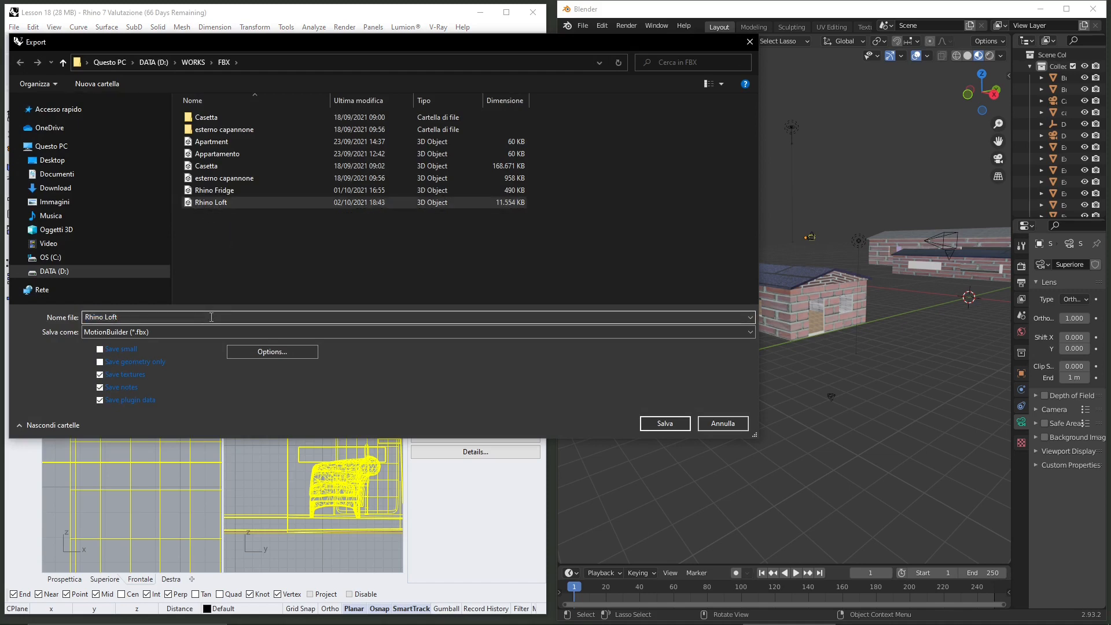
text(Nubs)
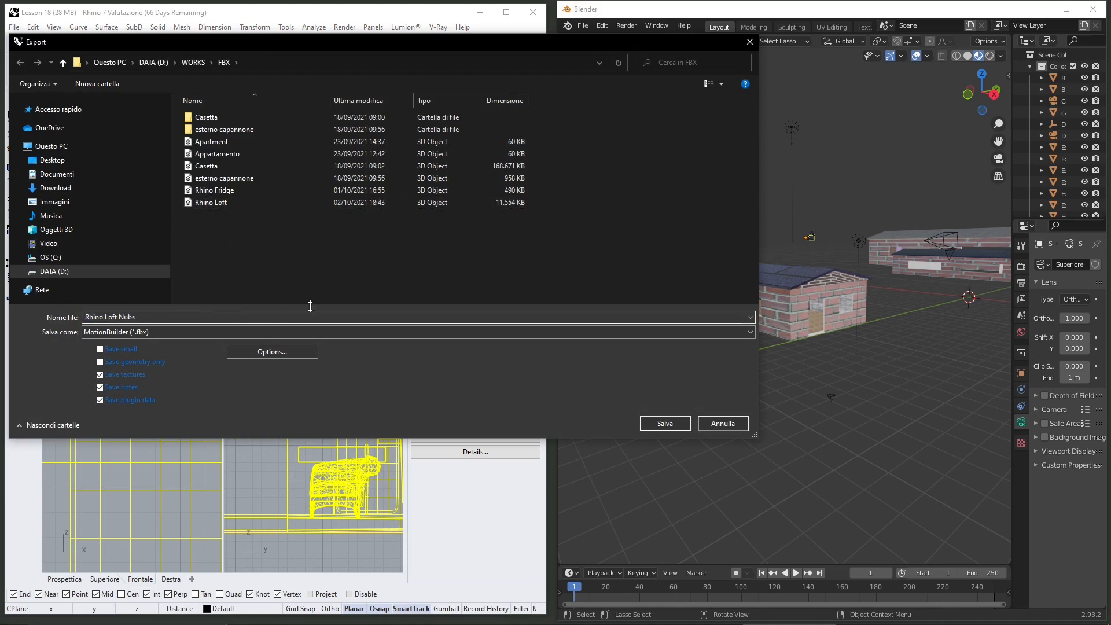
click(650, 421)
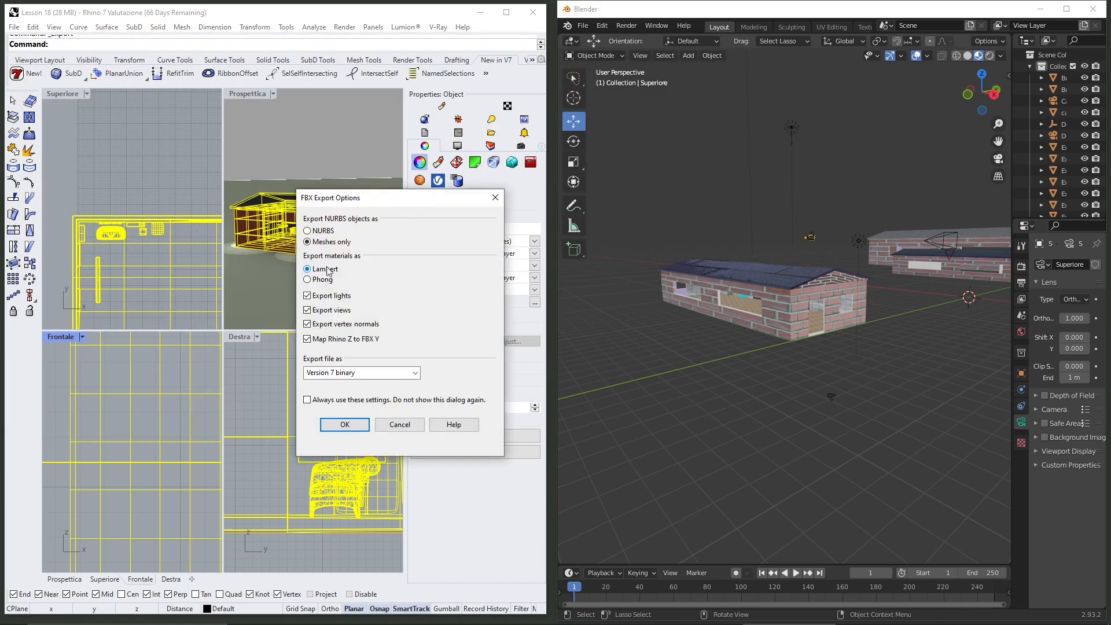
click(344, 424)
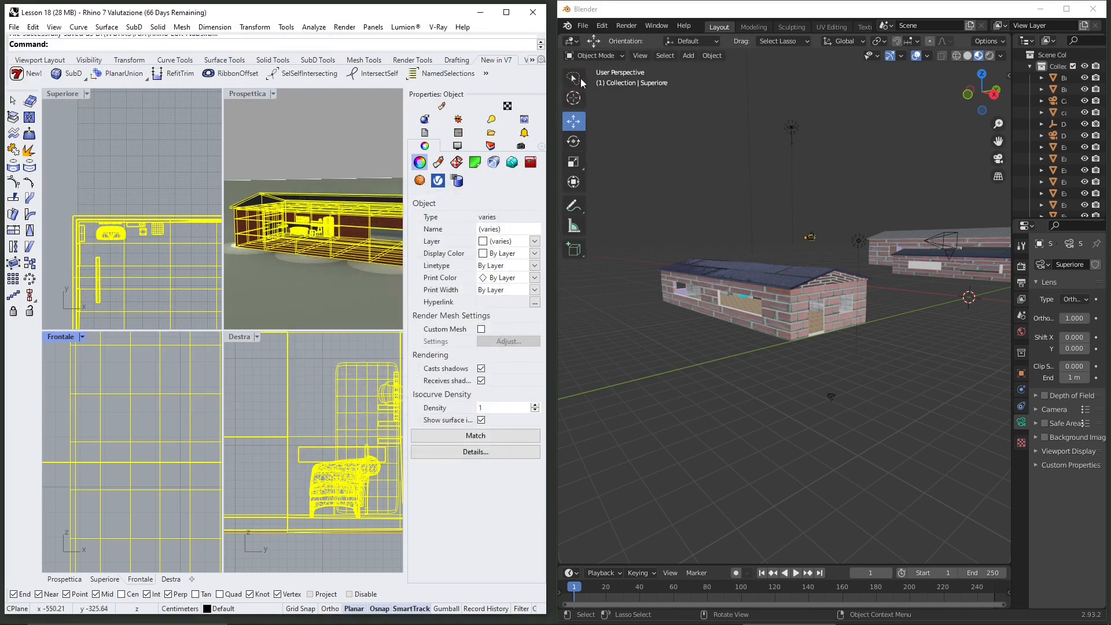
Switch to Blender and import Rhino Loft Nubs.fbx from the FBX folder with the default FBX import options.
click(583, 25)
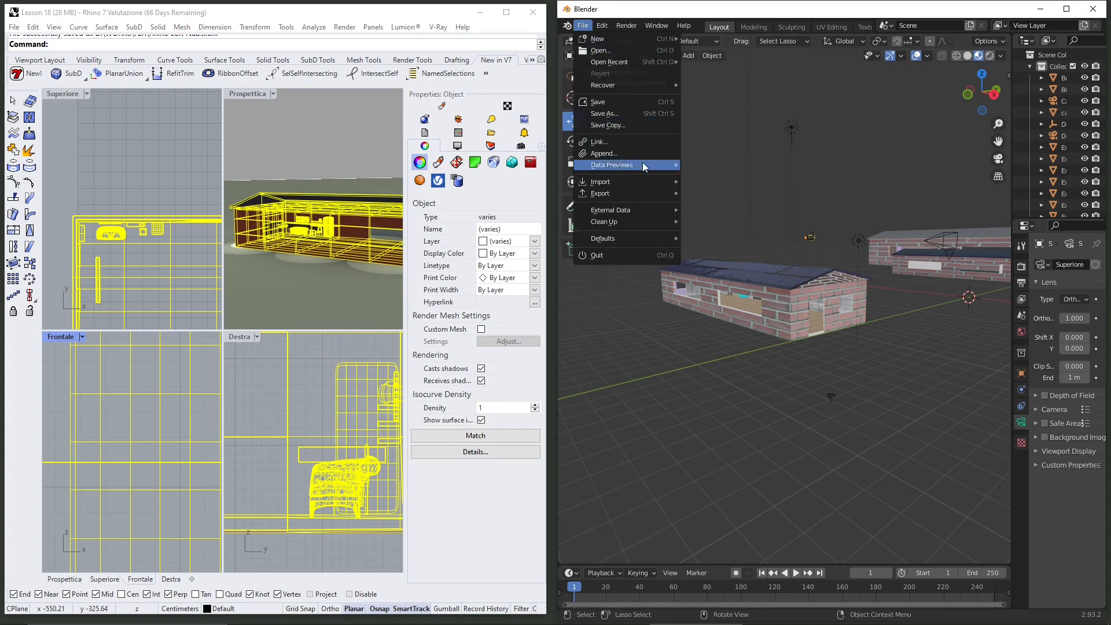
mouse_move(643, 183)
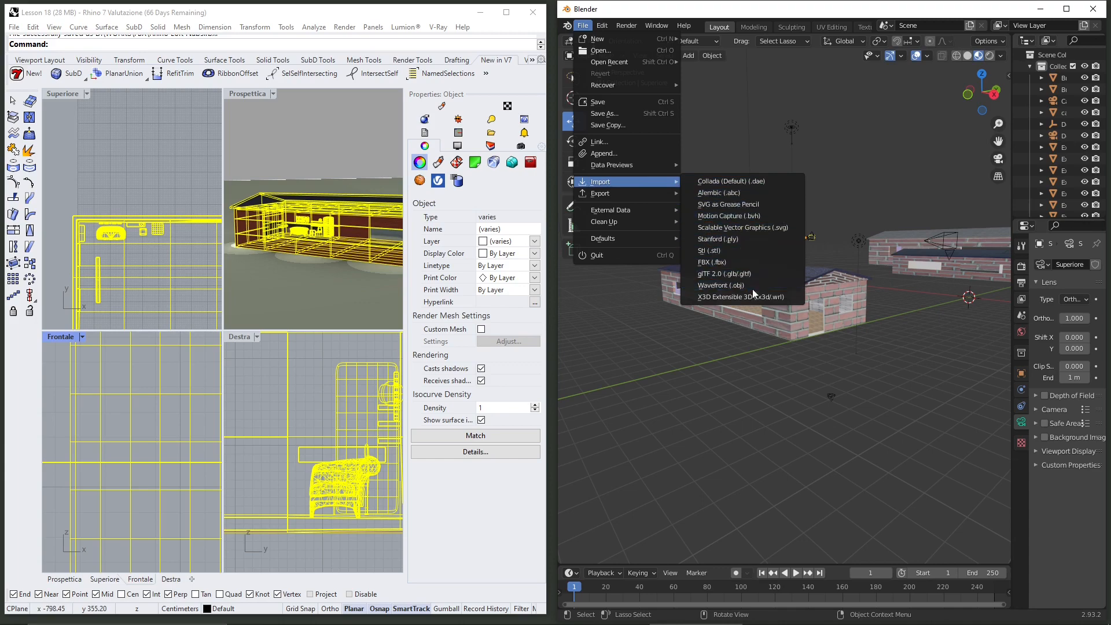
click(743, 263)
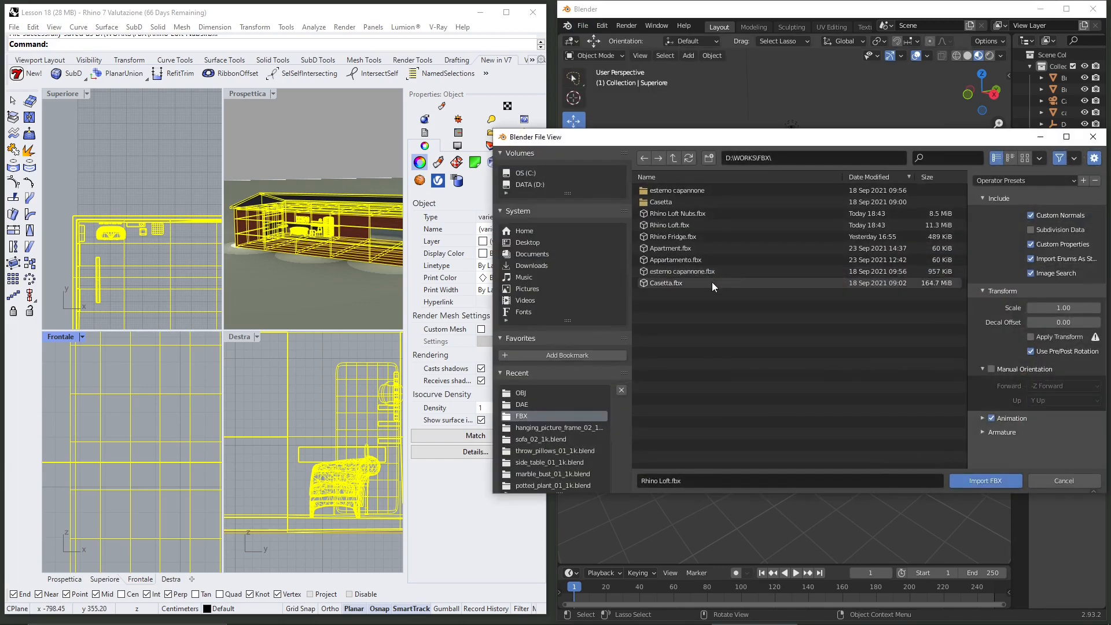
click(694, 214)
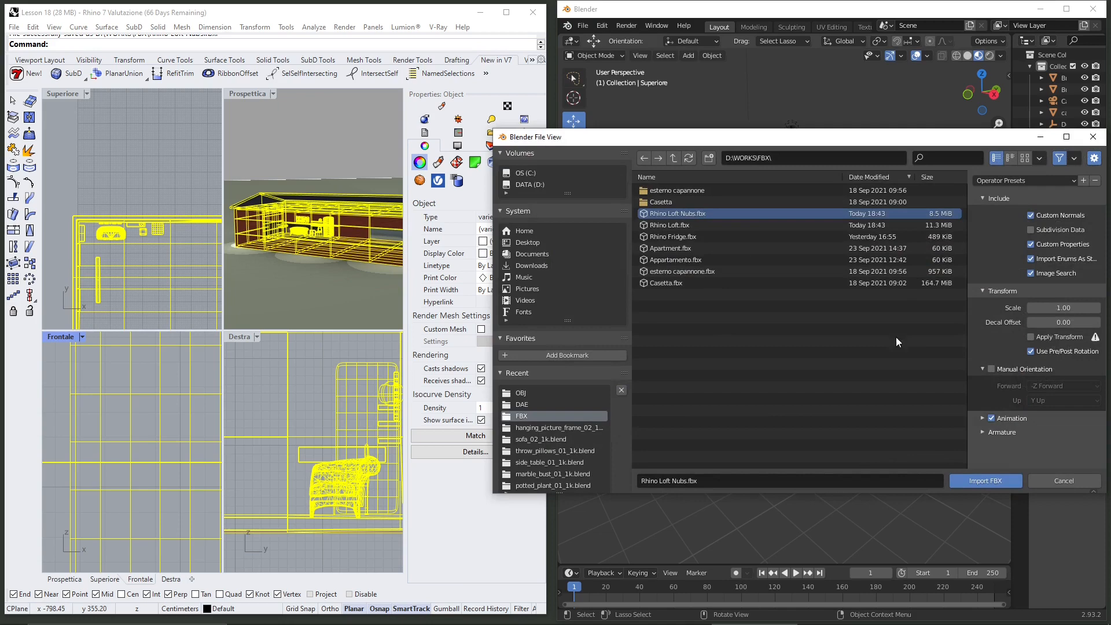
click(998, 481)
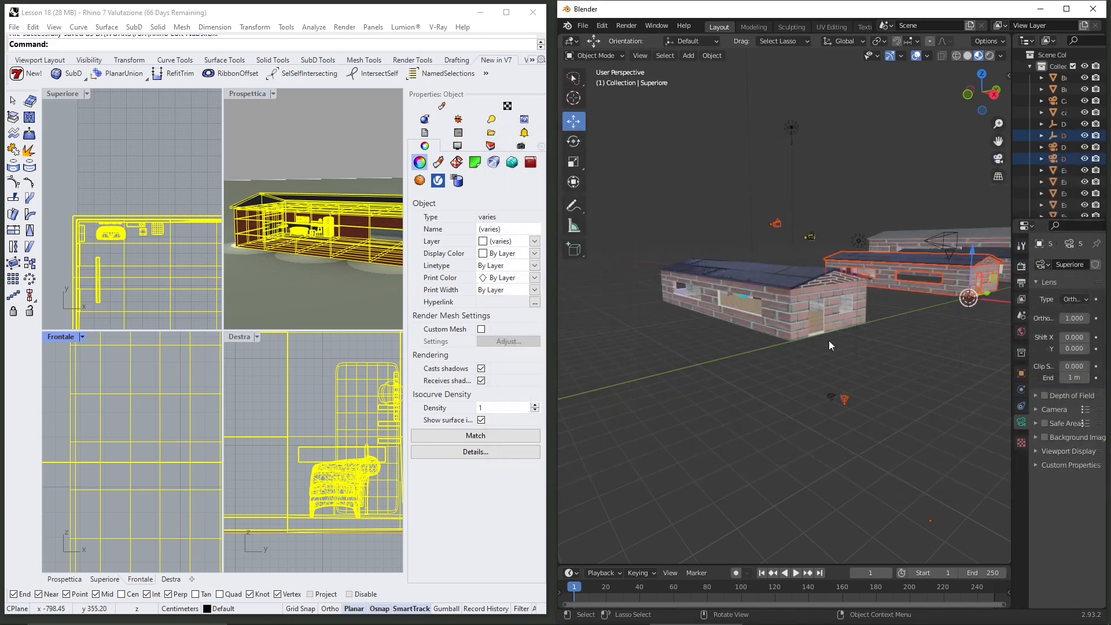
Deselect the imported objects, examine the new house among the other houses, and select its gable-end brick wall.
right_click(833, 360)
middle_drag(809, 207, 682, 242)
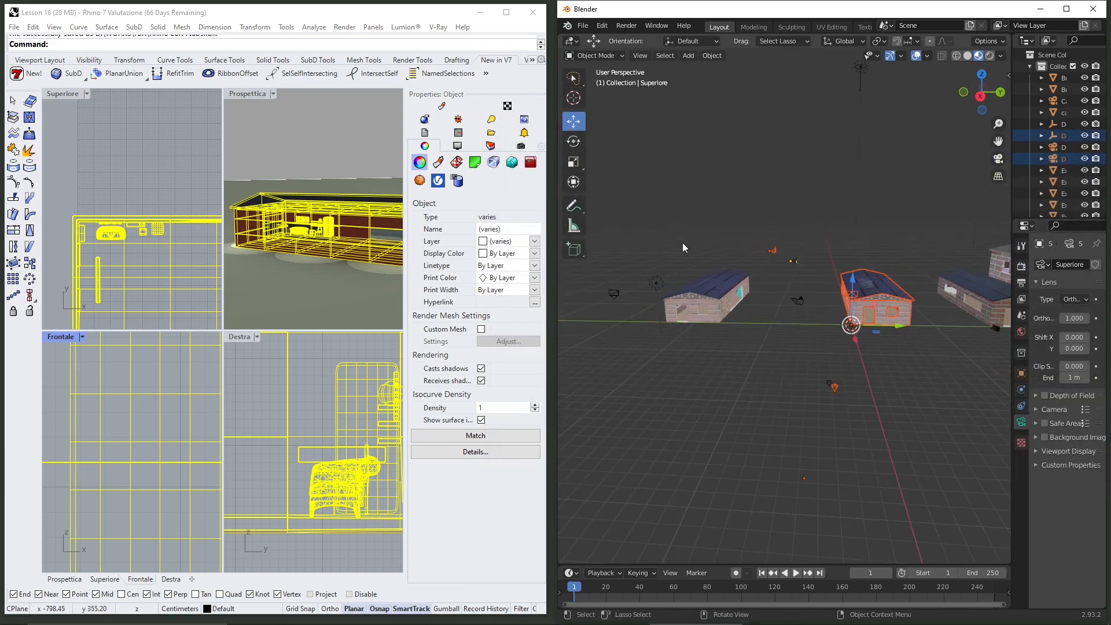
click(763, 365)
middle_drag(936, 383, 936, 328)
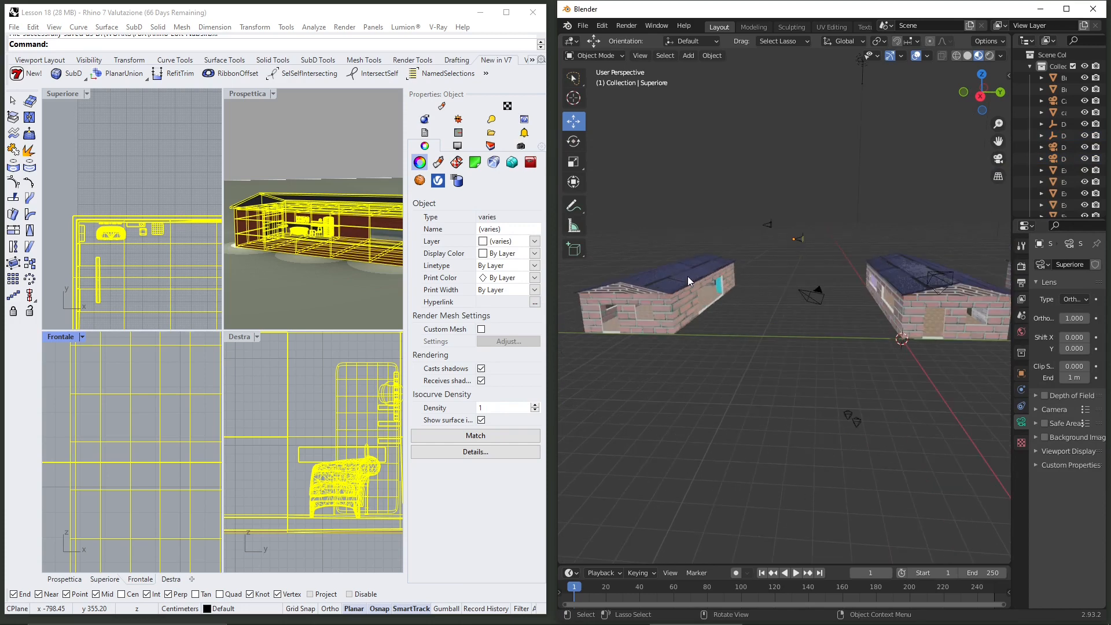
middle_drag(769, 337, 703, 260)
click(799, 295)
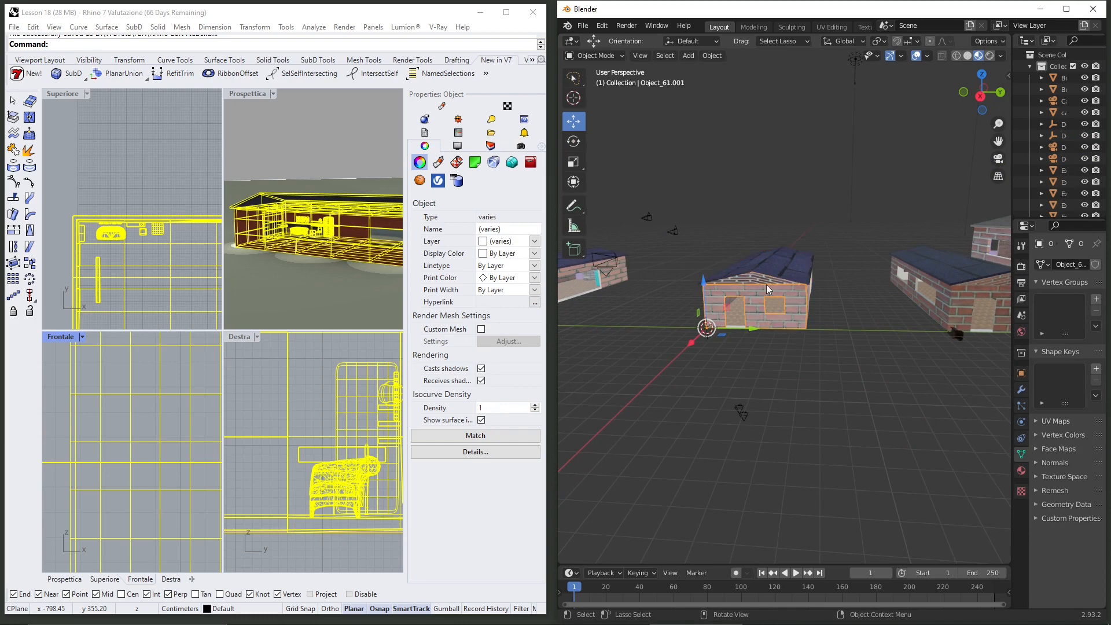
Examine the imported house's interior through the window opening, selecting the sofa, floor and inner walls in turn to check the parts.
middle_drag(631, 357, 712, 371)
scroll(838, 280, up, 5)
scroll(838, 241, up, 3)
shift+middle_drag(838, 240, 786, 249)
scroll(787, 238, up, 4)
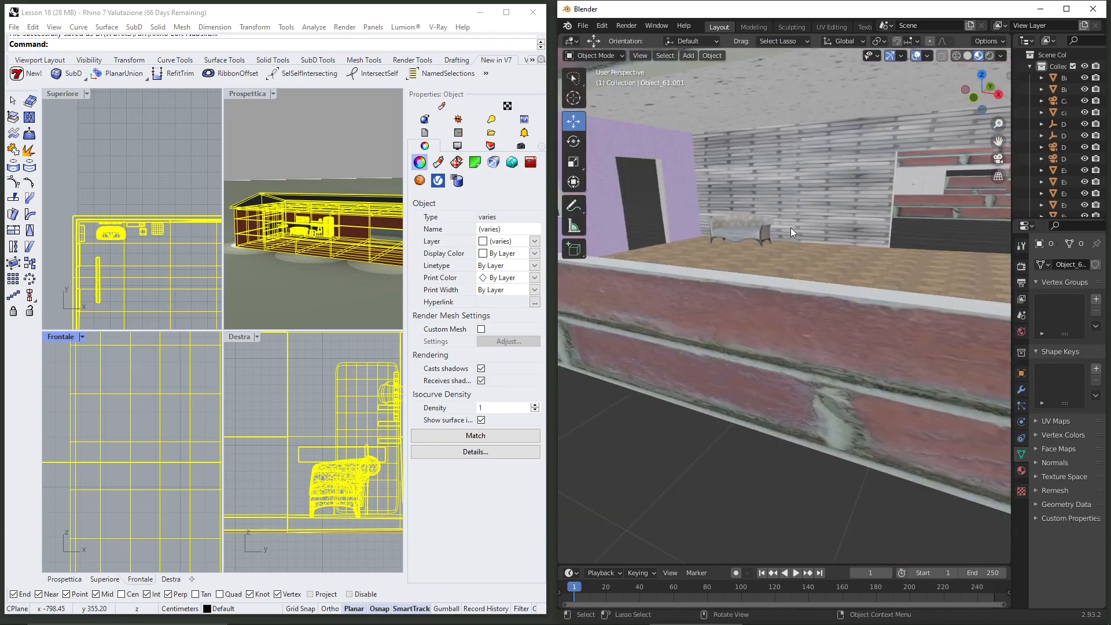
scroll(752, 234, up, 6)
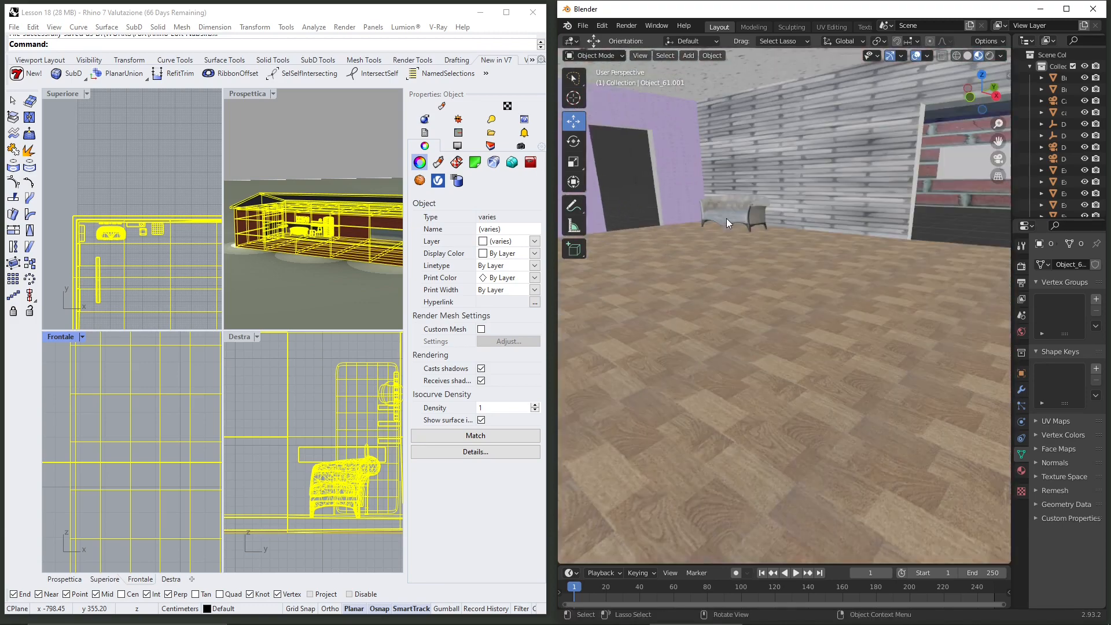
scroll(721, 235, up, 1)
click(734, 227)
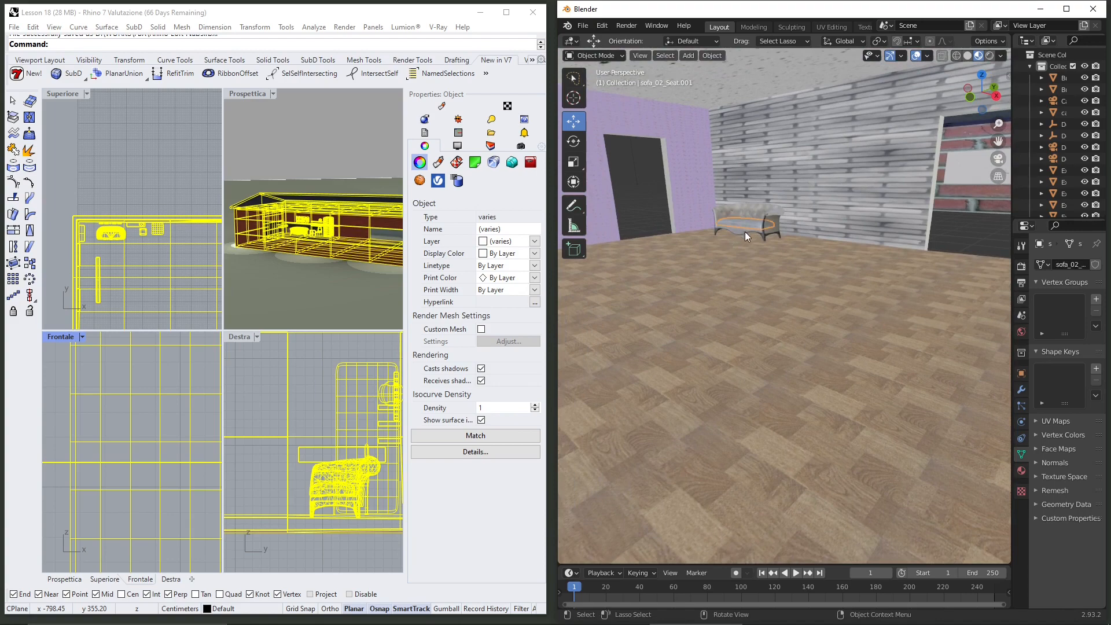
click(758, 216)
click(796, 262)
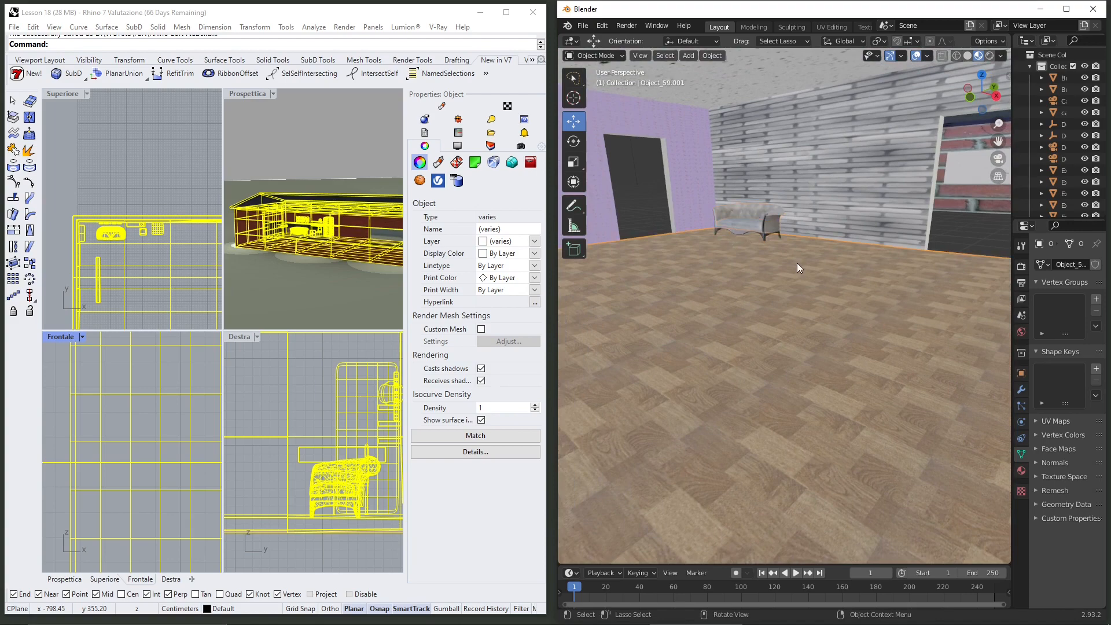
click(790, 174)
click(652, 193)
scroll(749, 284, down, 3)
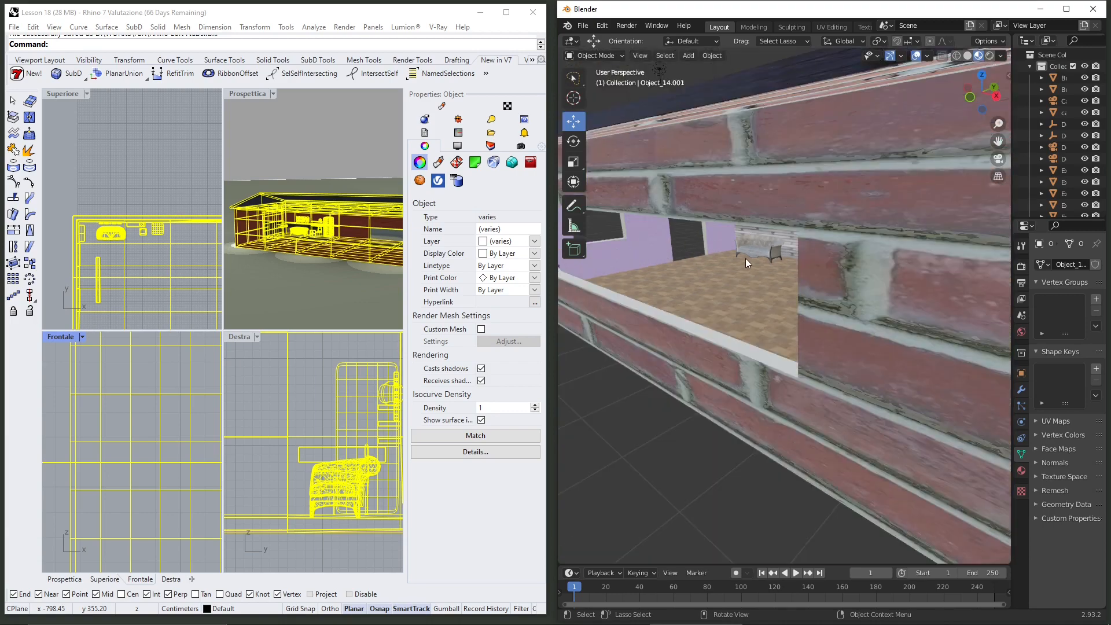
scroll(745, 258, up, 2)
Switch to Rhino, deselect the house and compare its furnished interior in the Prospettica view with the imported houses in Blender.
click(300, 301)
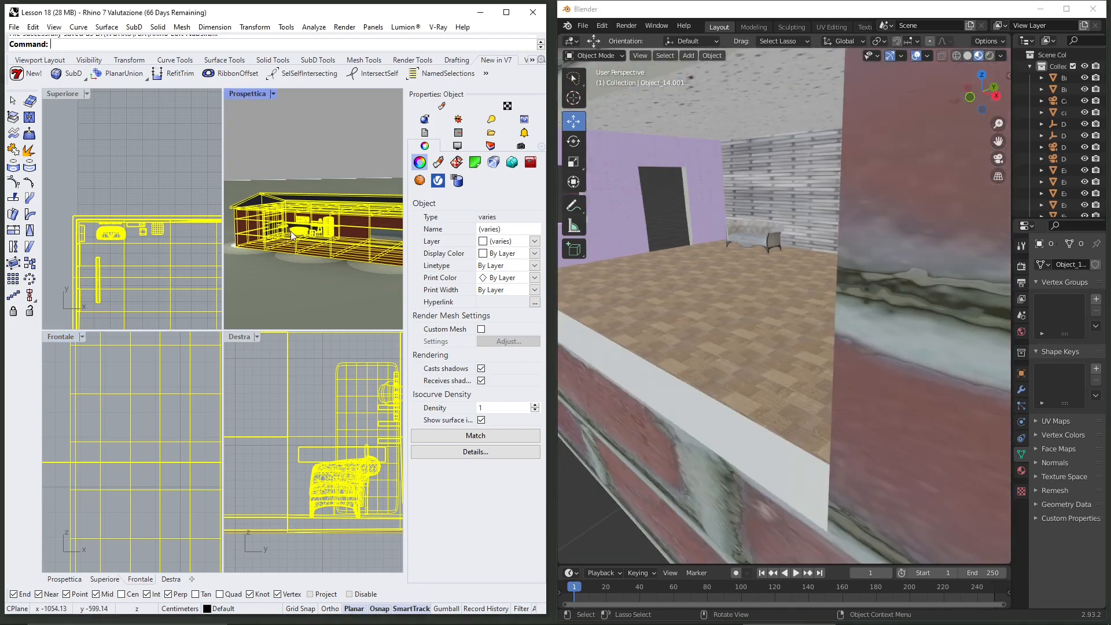
scroll(314, 233, up, 1)
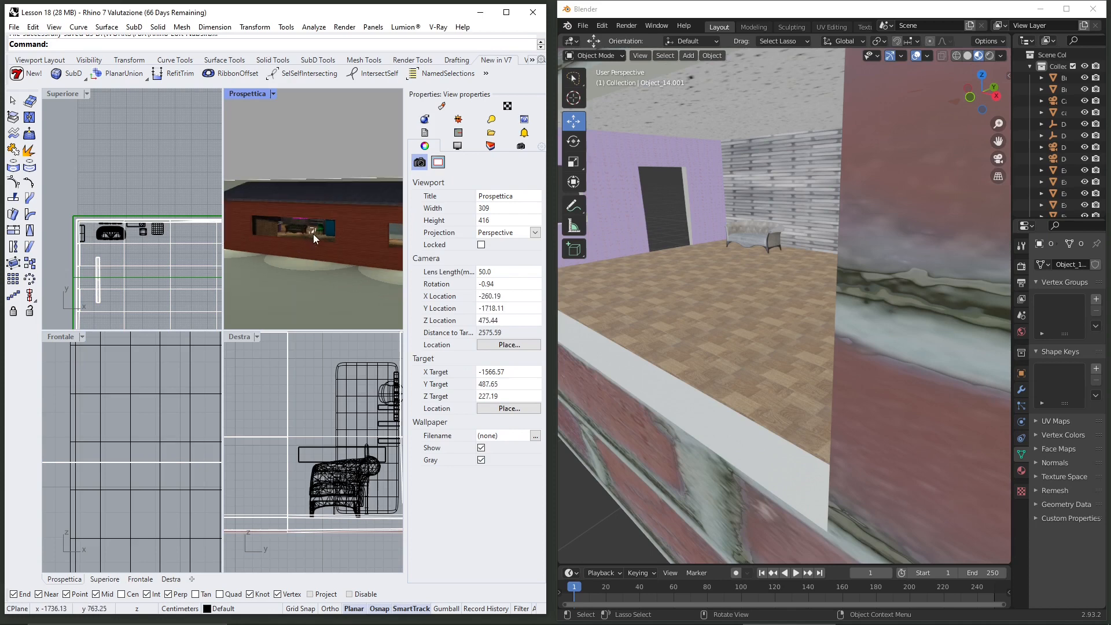
scroll(315, 231, up, 1)
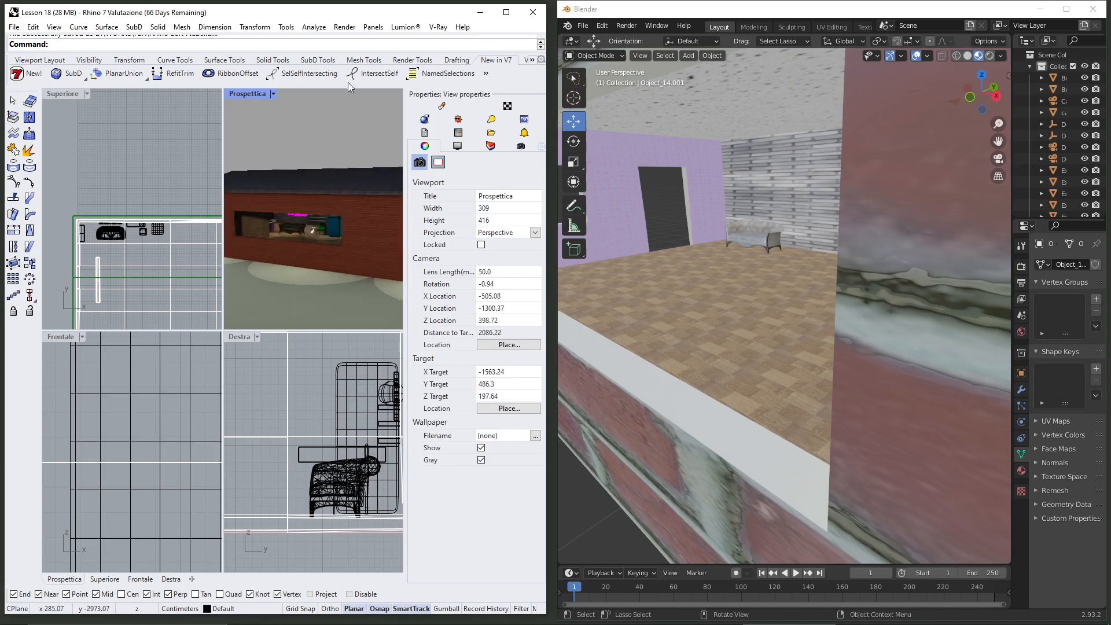
click(332, 59)
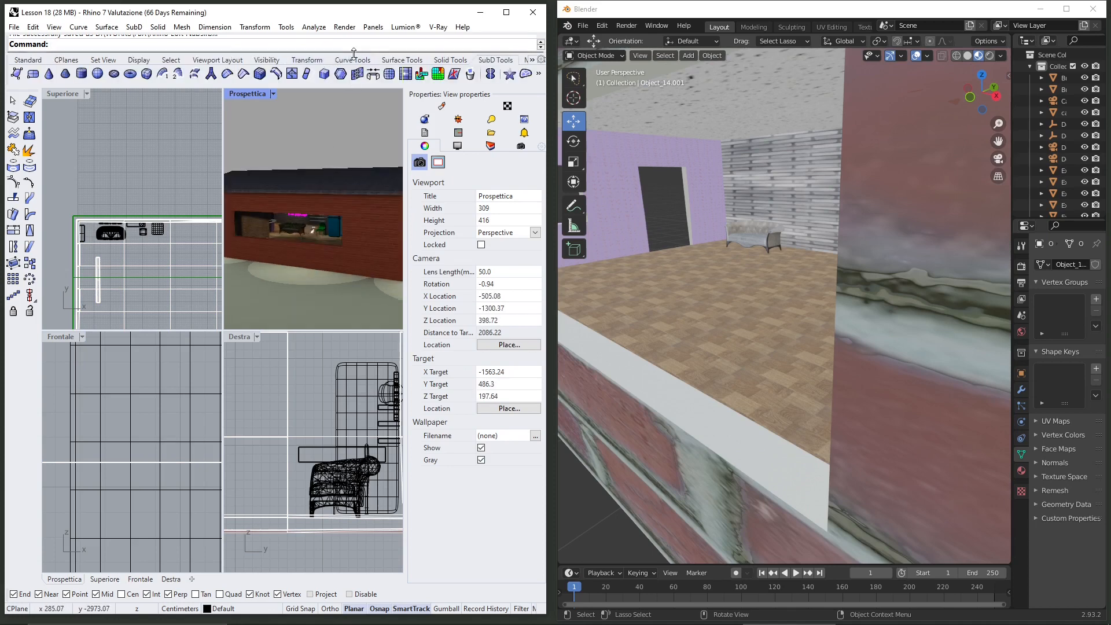
middle_drag(606, 211, 744, 339)
scroll(743, 249, down, 8)
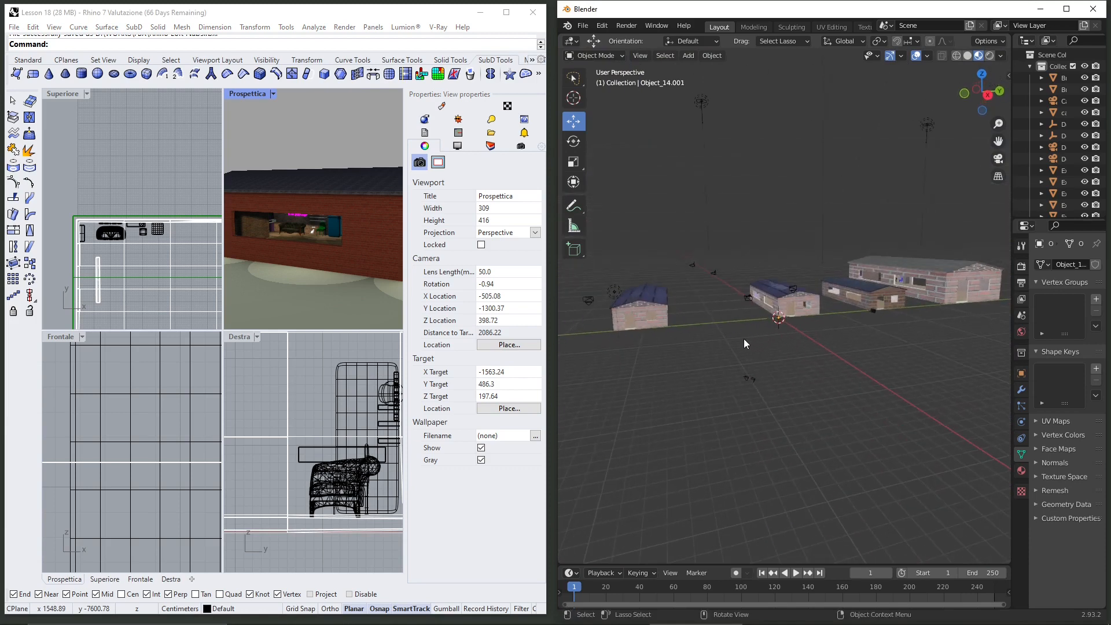